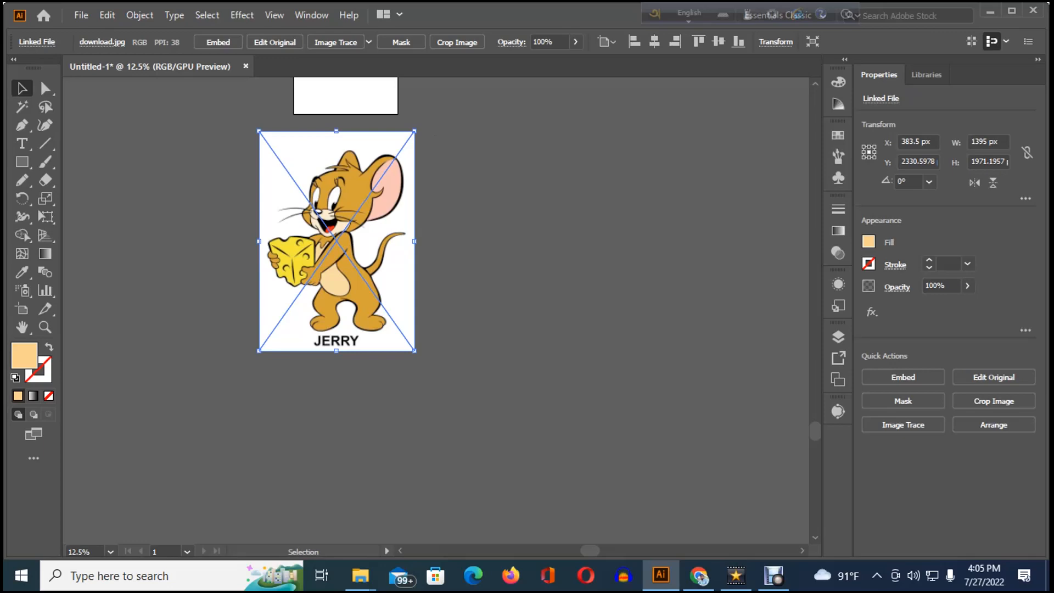
- Try tracing the linked Jerry image with the High Fidelity Photo preset, and undo that trace
scroll(294, 211, "up", 8)
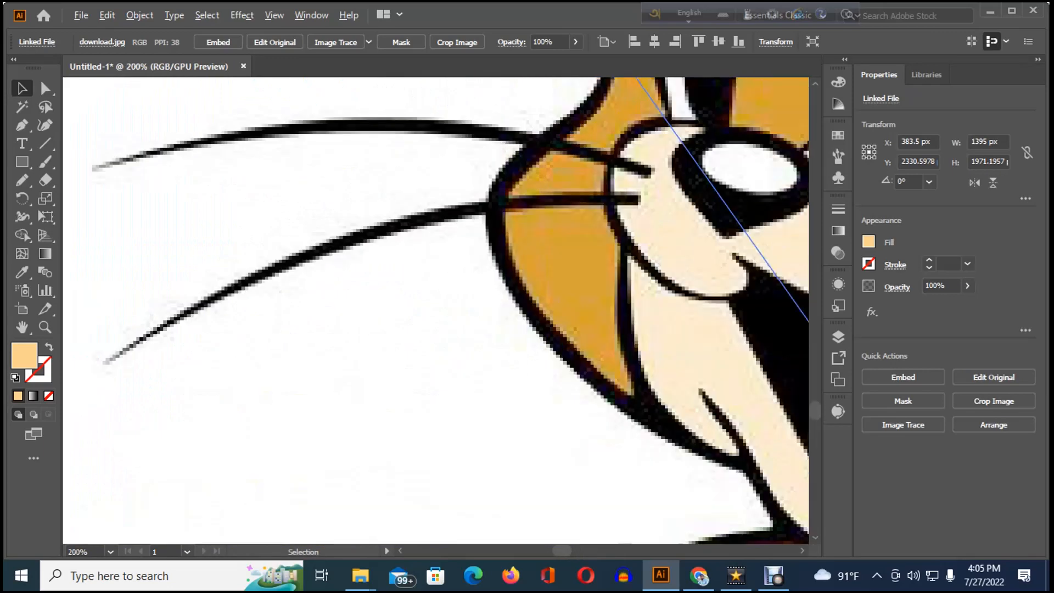
left_click_drag(456, 184, 340, 241)
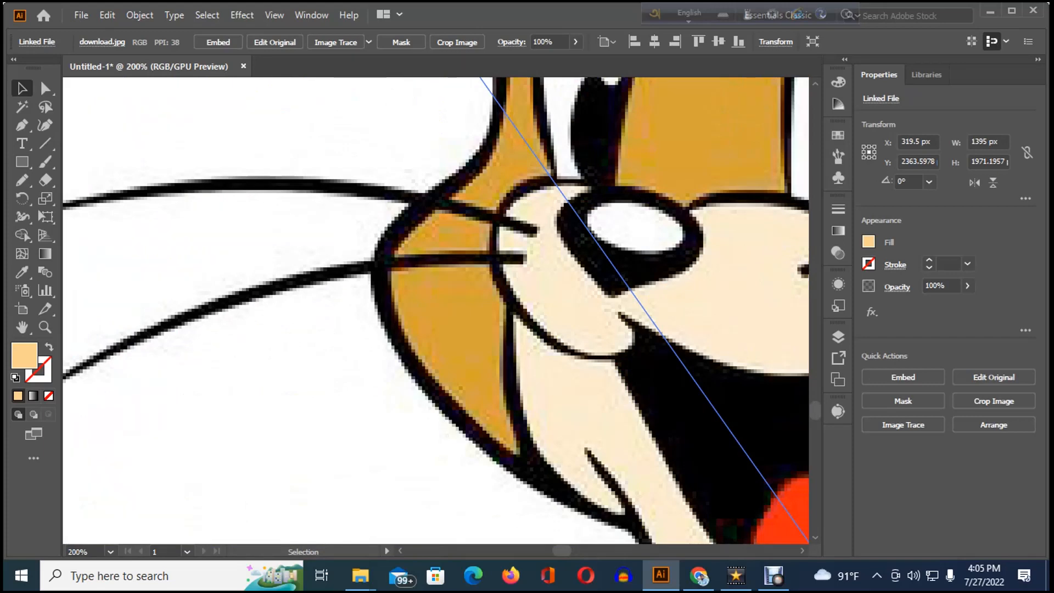
key("ctrl+1")
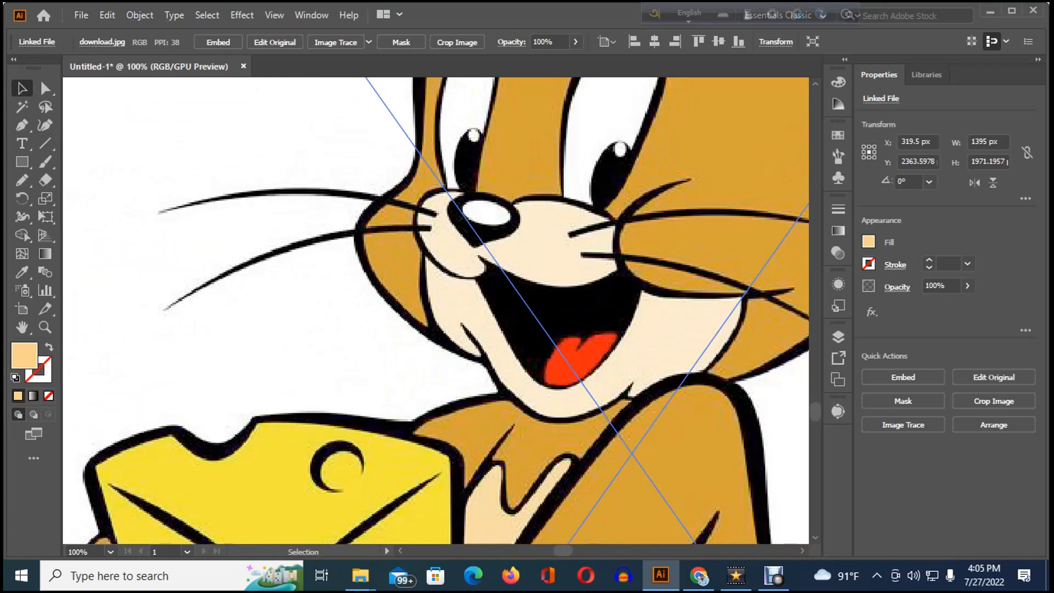
left_click(369, 42)
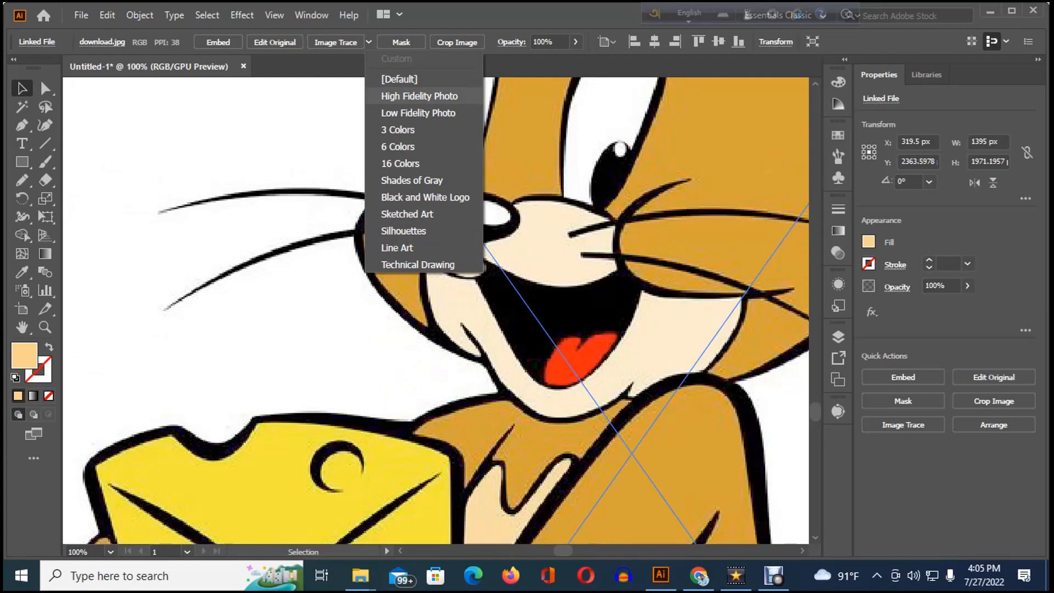
left_click(420, 96)
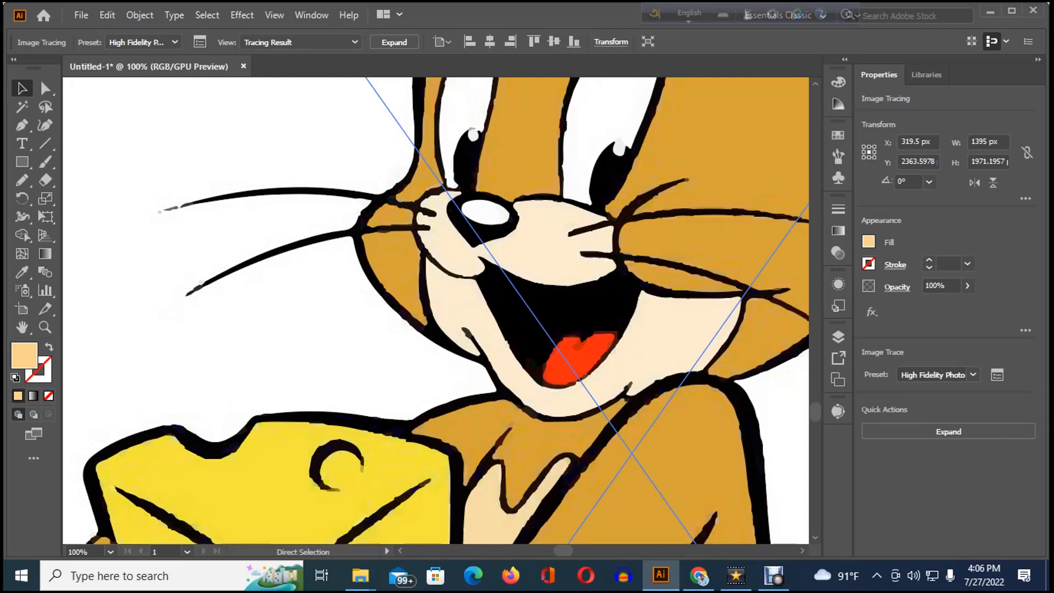
key("ctrl+z")
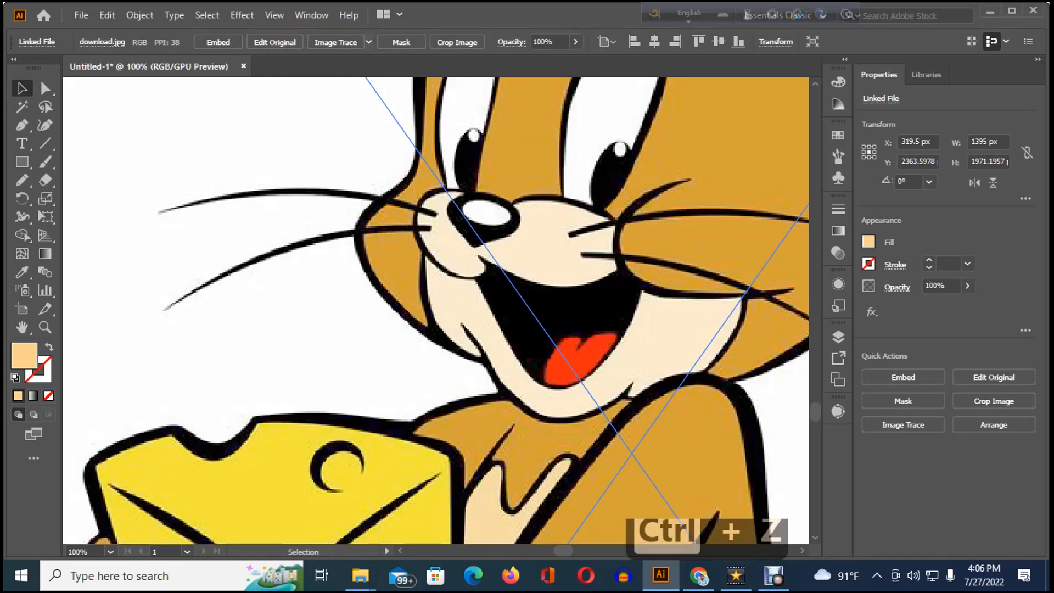
- Trace the linked Jerry image with the Low Fidelity Photo preset and reduce the tracing's Colors setting to 13
left_click(369, 42)
key("Escape")
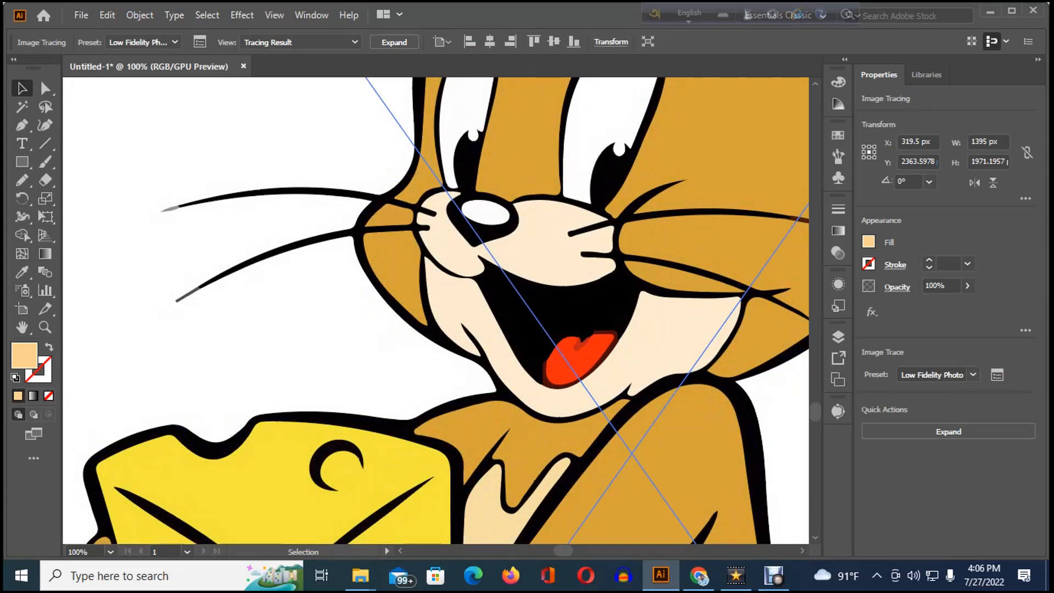
scroll(245, 201, "up", 3)
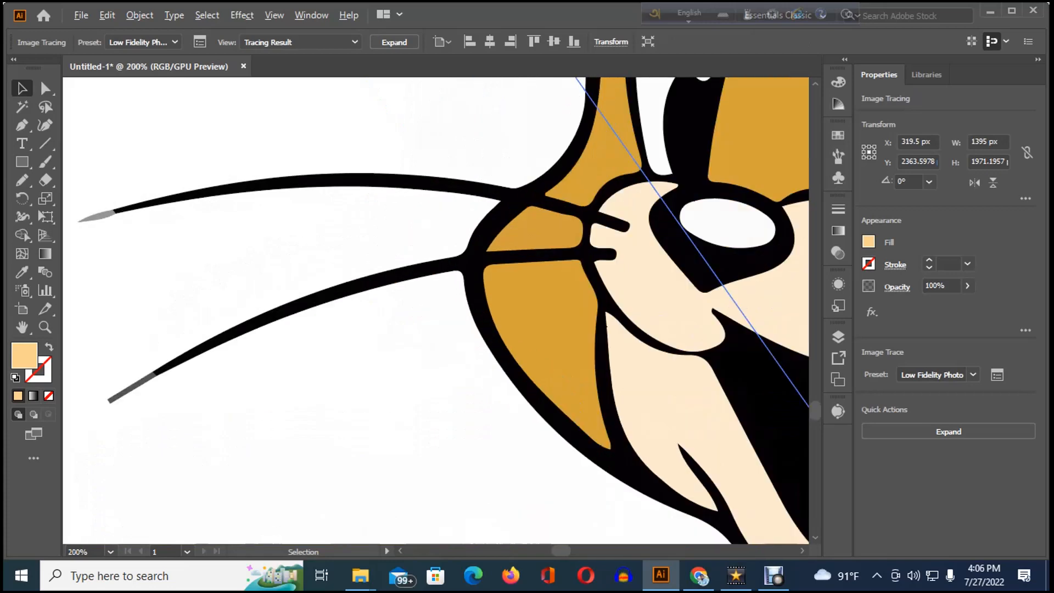
left_click_drag(233, 211, 561, 182)
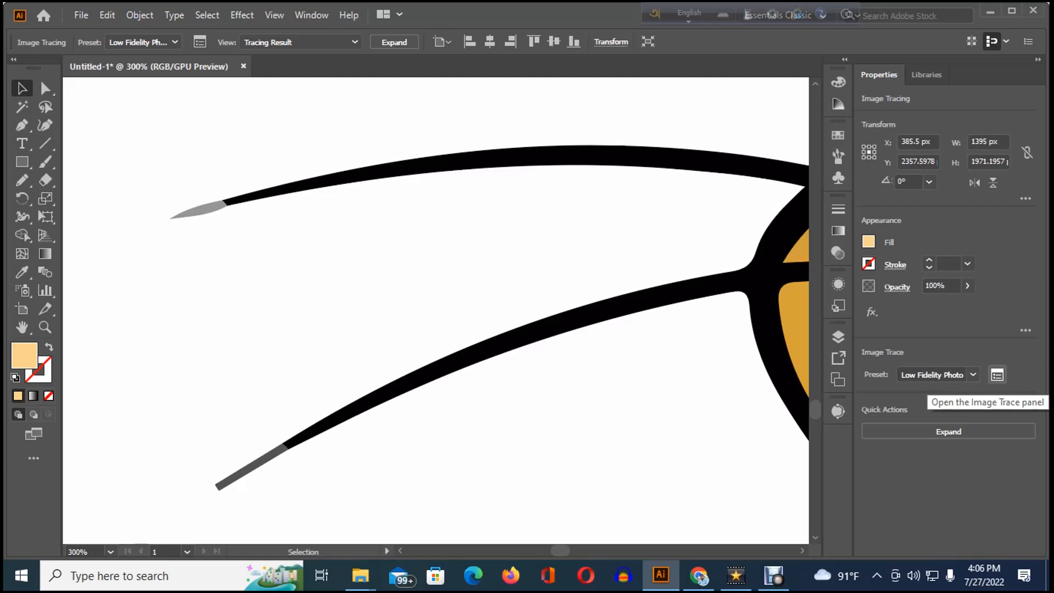
left_click(997, 374)
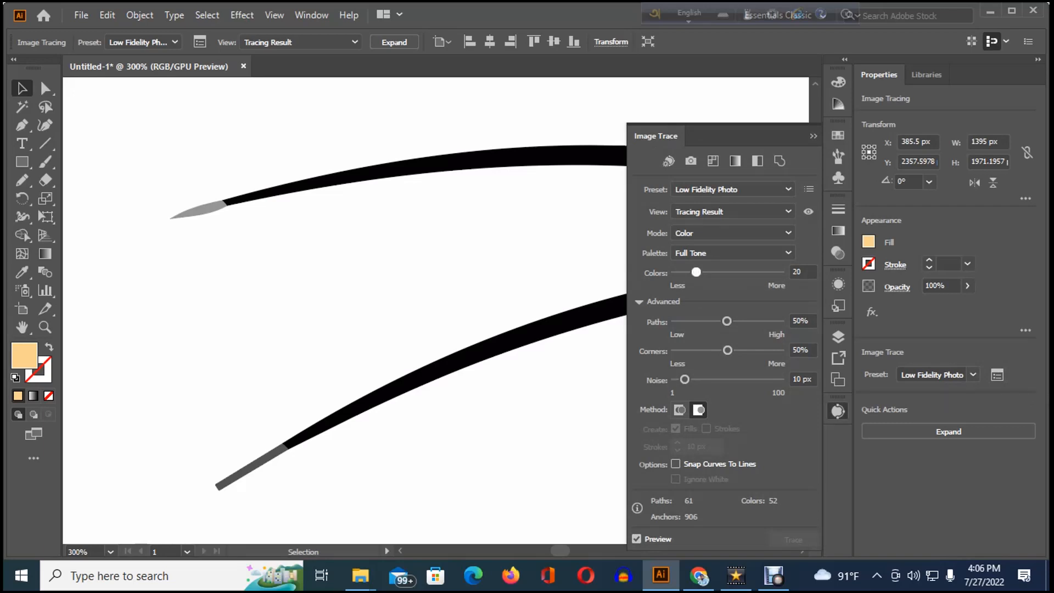
left_click_drag(696, 272, 688, 272)
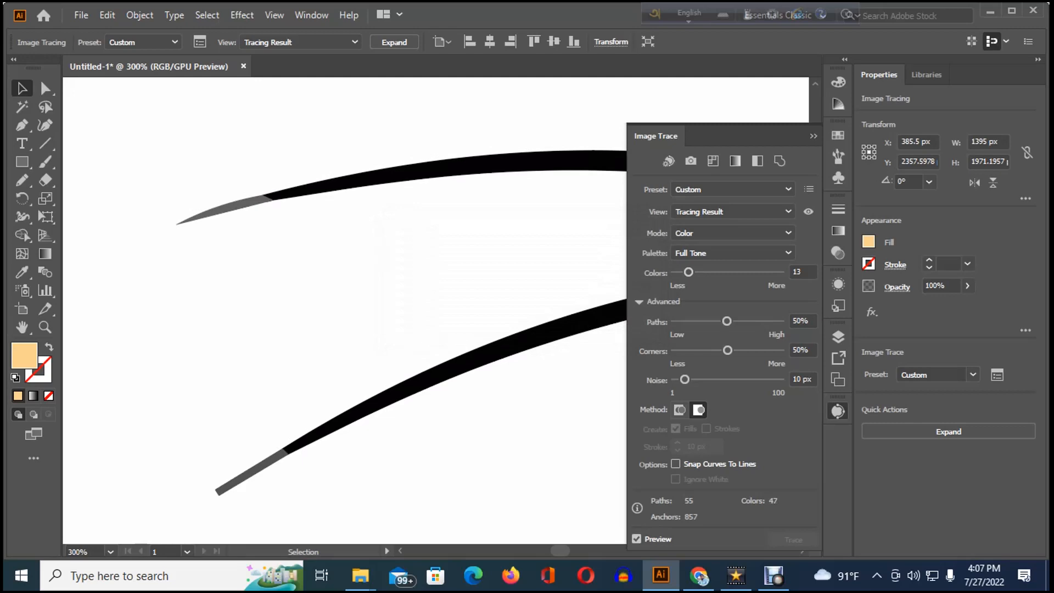
- Expand the traced Jerry image into editable vector paths
scroll(280, 191, "down", 5)
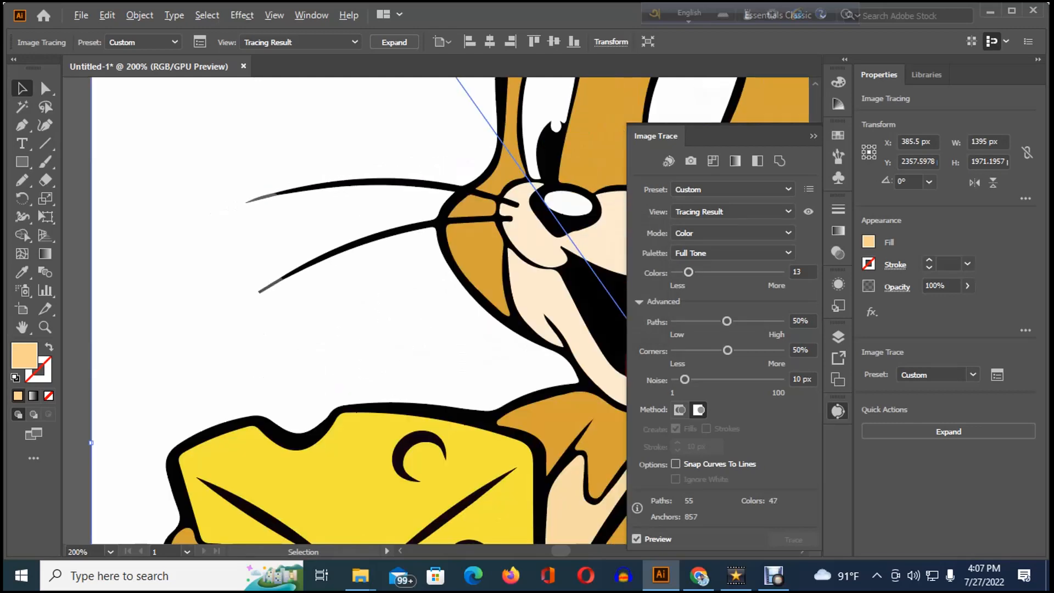
scroll(329, 209, "down", 3)
left_click_drag(336, 204, 314, 230)
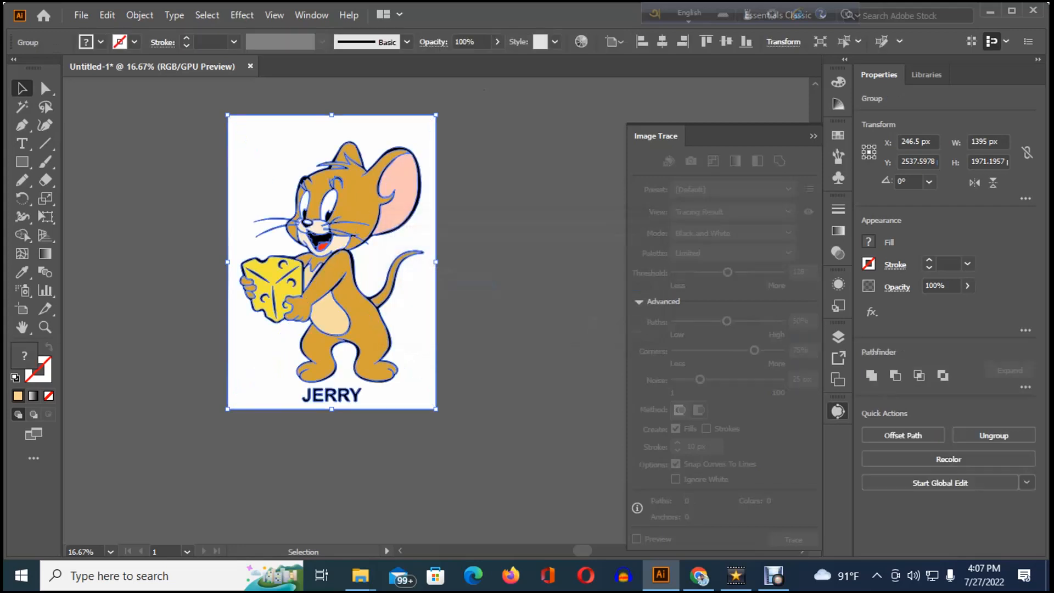
- Select only the white background path of the expanded artwork, without the rest of the group
left_click(505, 184)
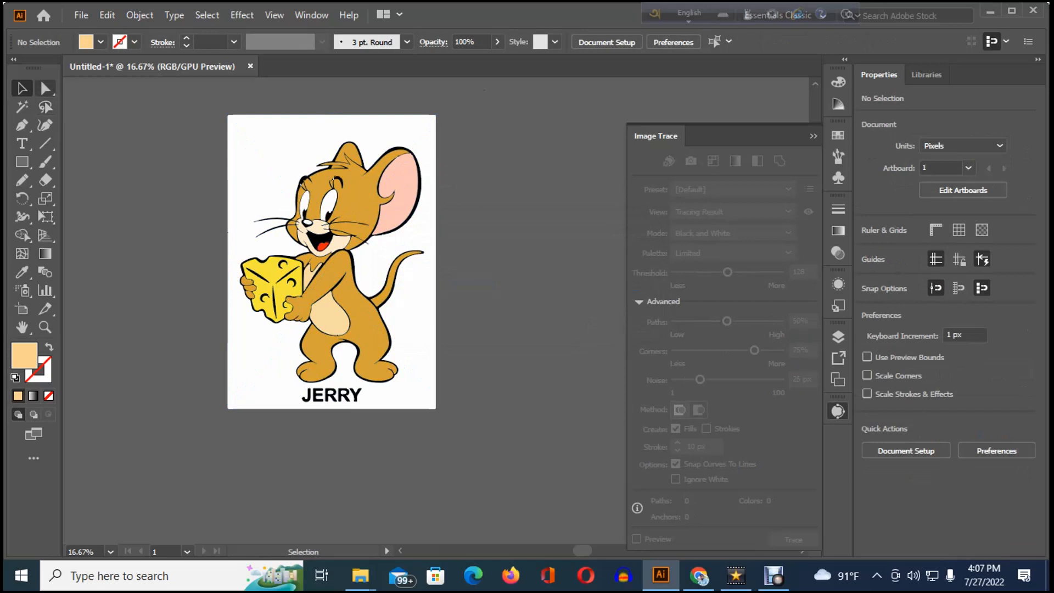
left_click(45, 88)
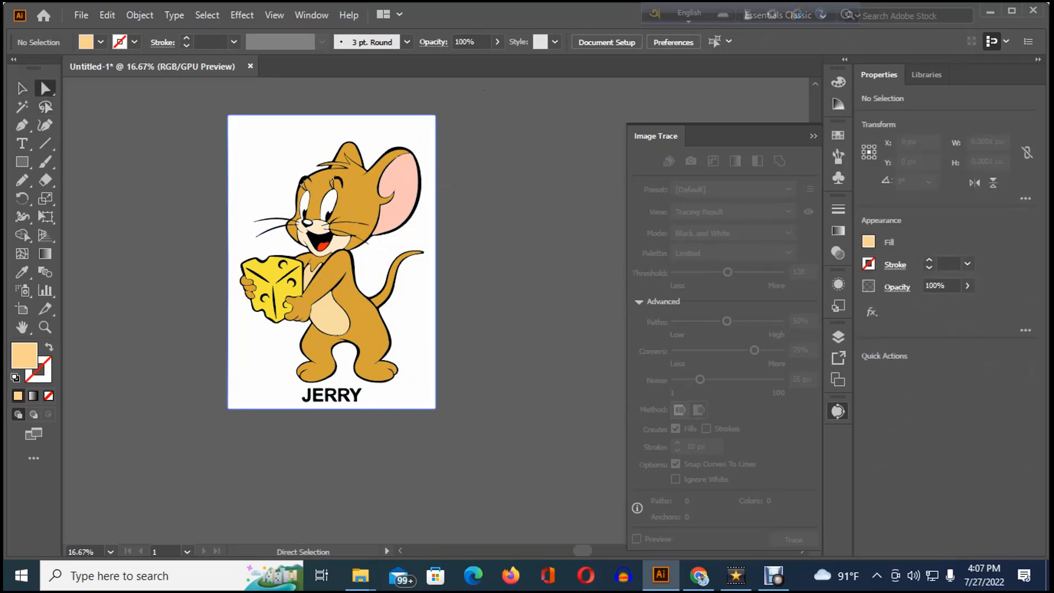
left_click(266, 159)
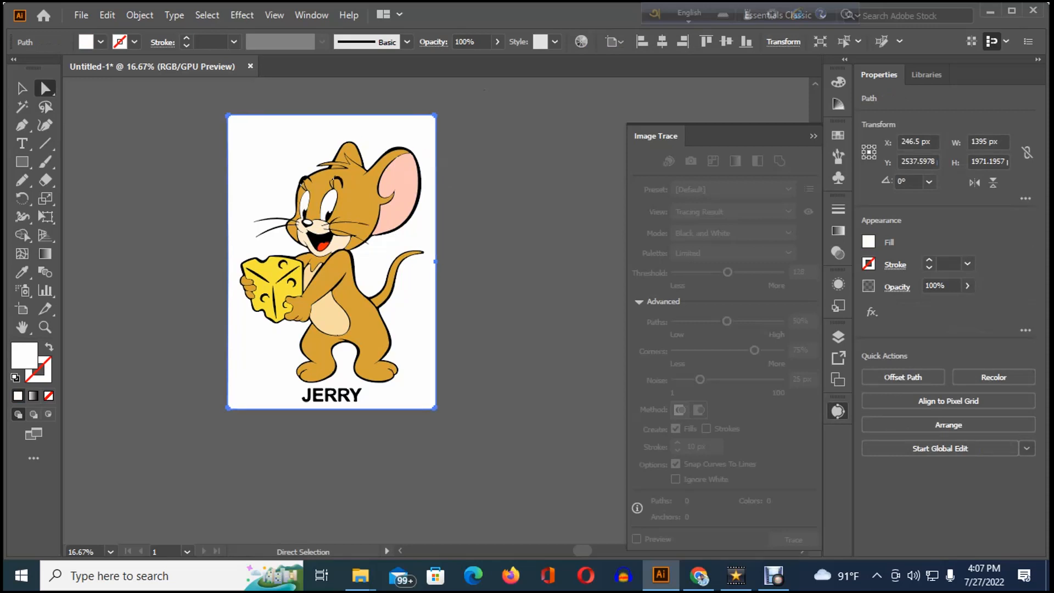
- Fill the background path with the bright yellow swatch
left_click(813, 136)
left_click(838, 134)
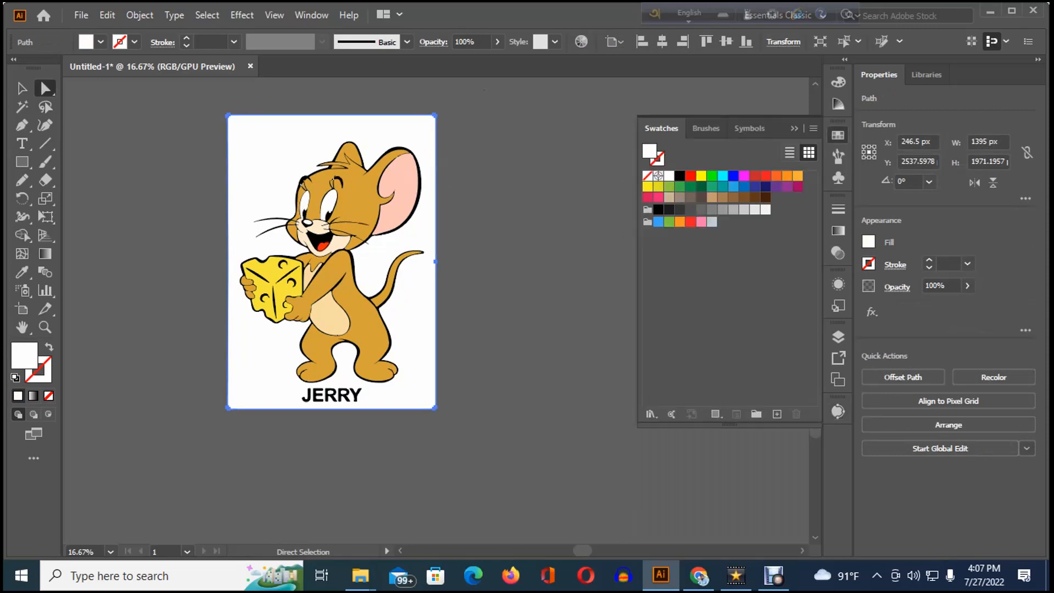
left_click(701, 176)
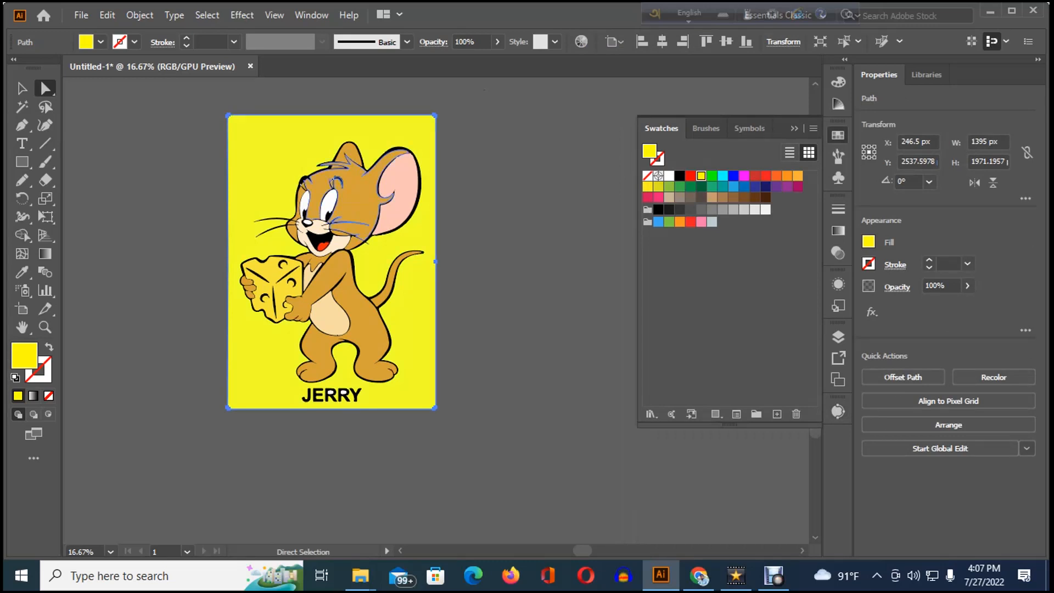
- Recolour Jerry's face shape dark red and his body shape green using swatches
left_click(362, 181)
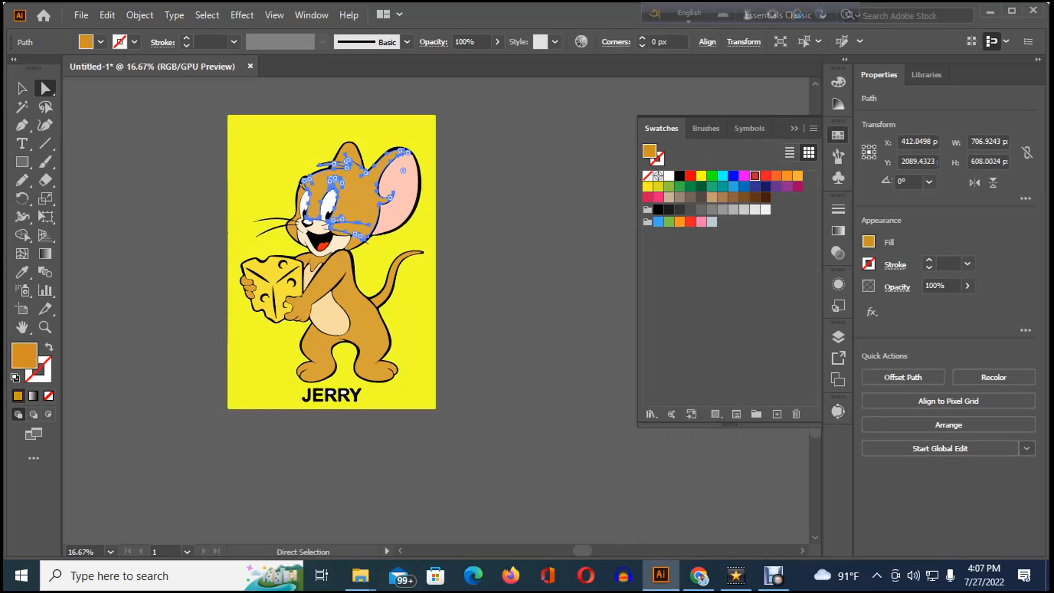
left_click(755, 175)
left_click(379, 330)
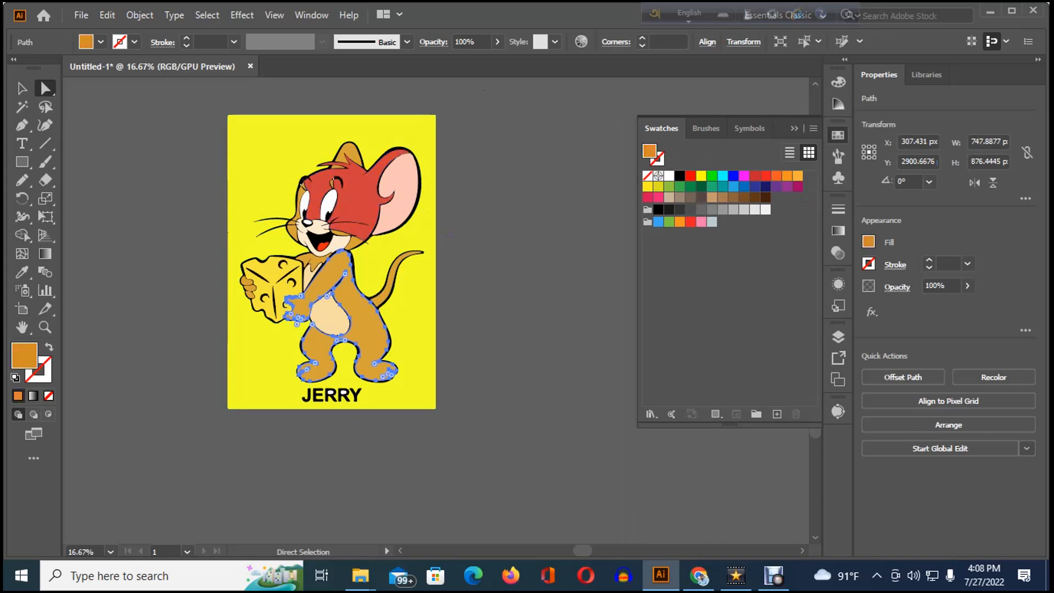
left_click(679, 186)
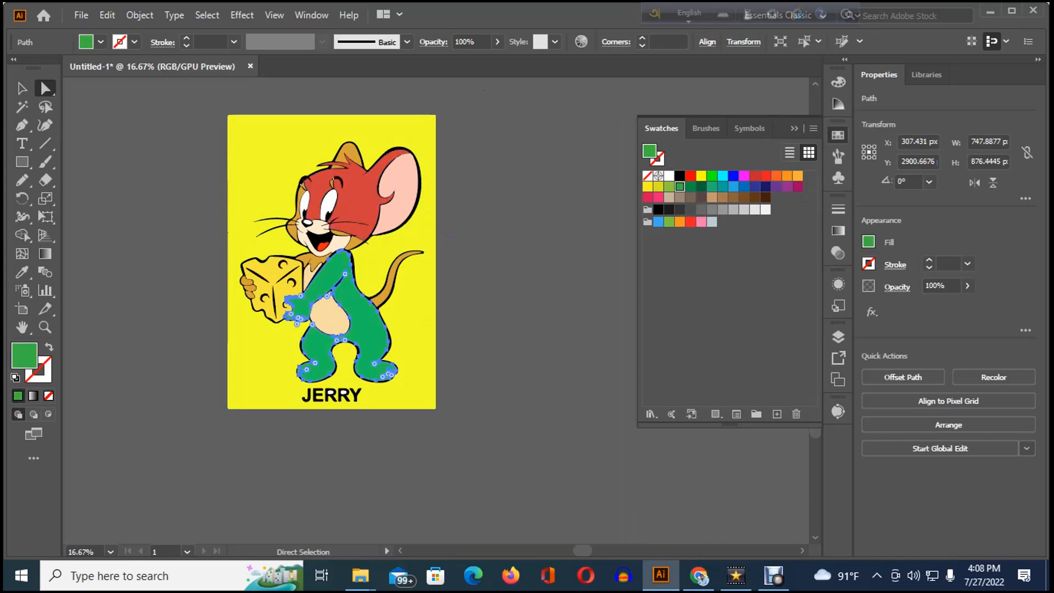
- Fill the cheese block's main shape with a bright red swatch
left_click(269, 282)
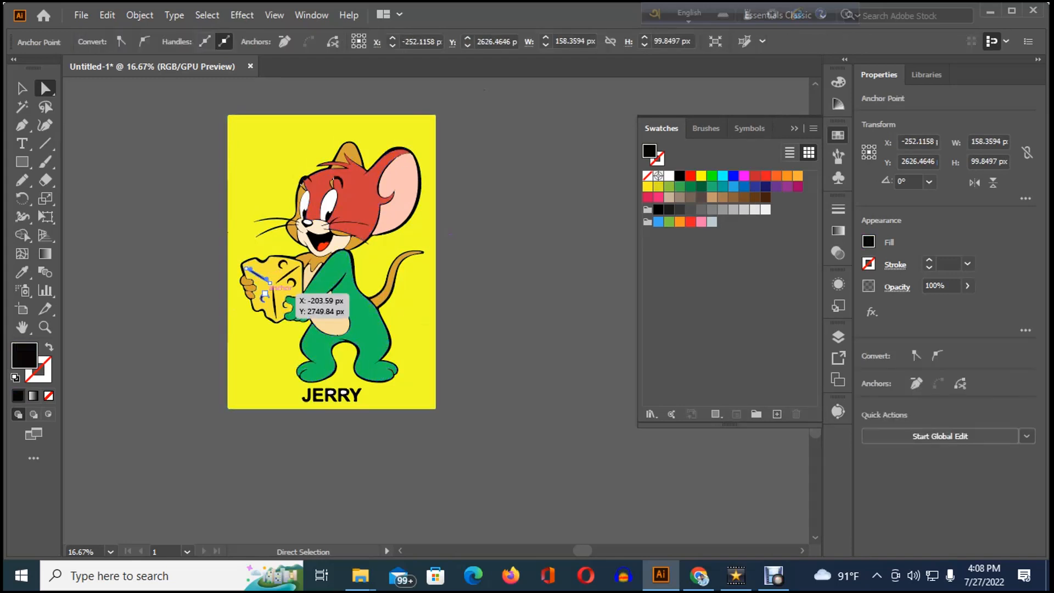
left_click(277, 291)
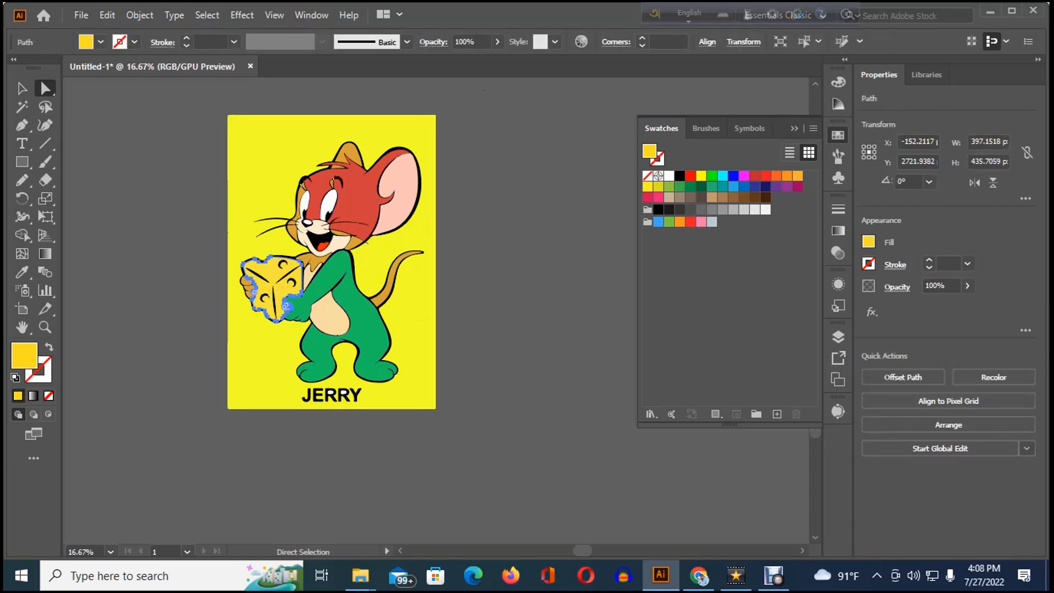
left_click(766, 175)
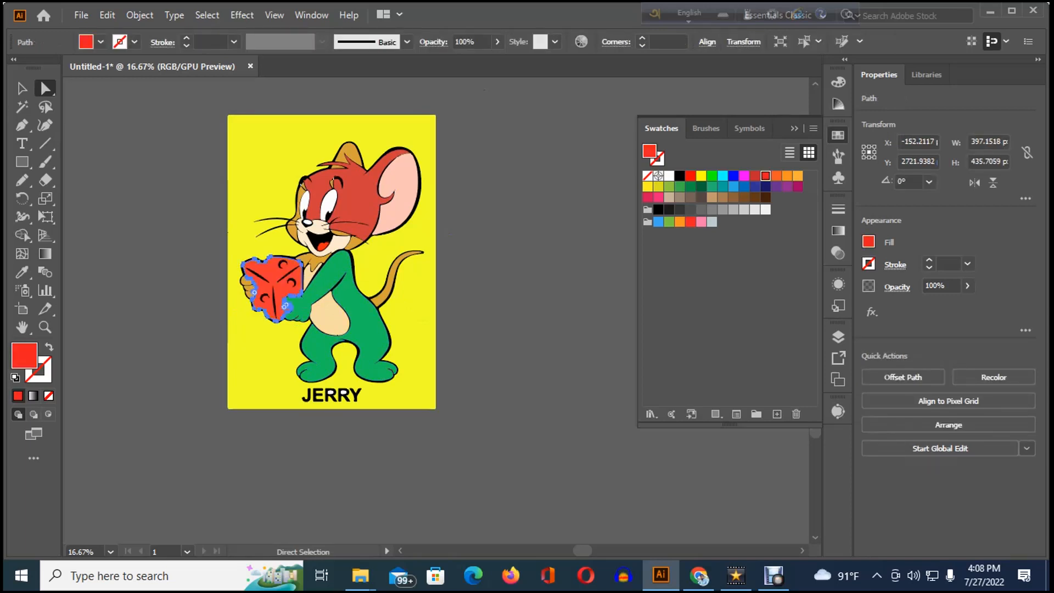
scroll(525, 257, "up", 1)
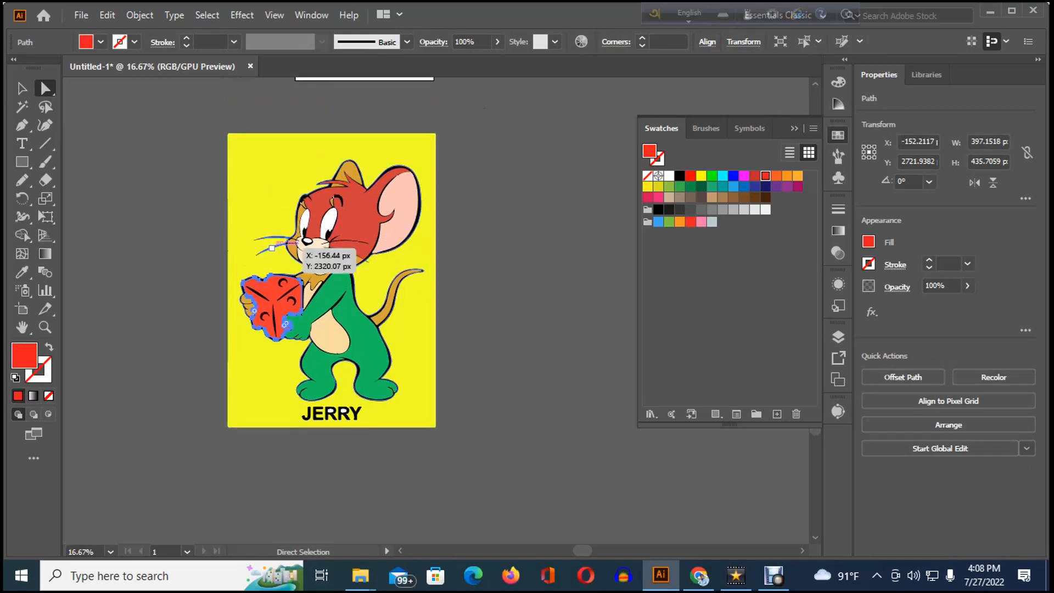
left_click(22, 88)
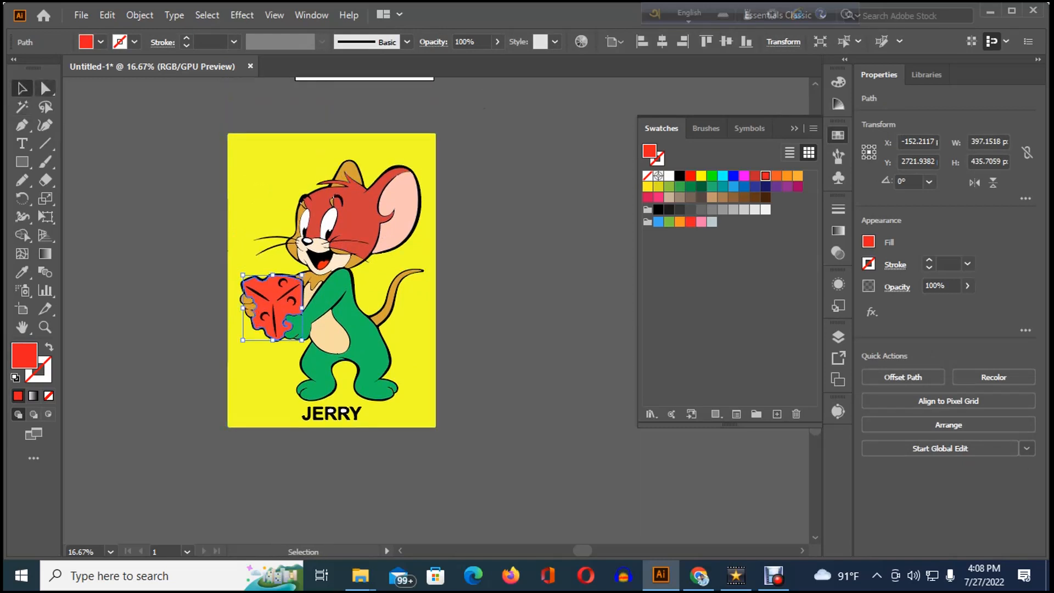
left_click(45, 88)
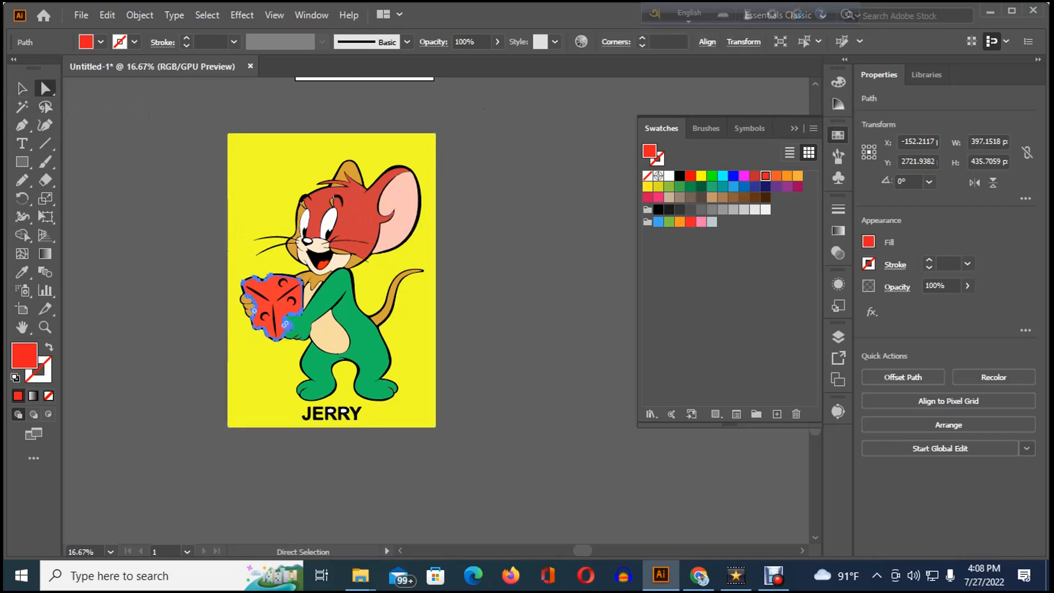
key("v")
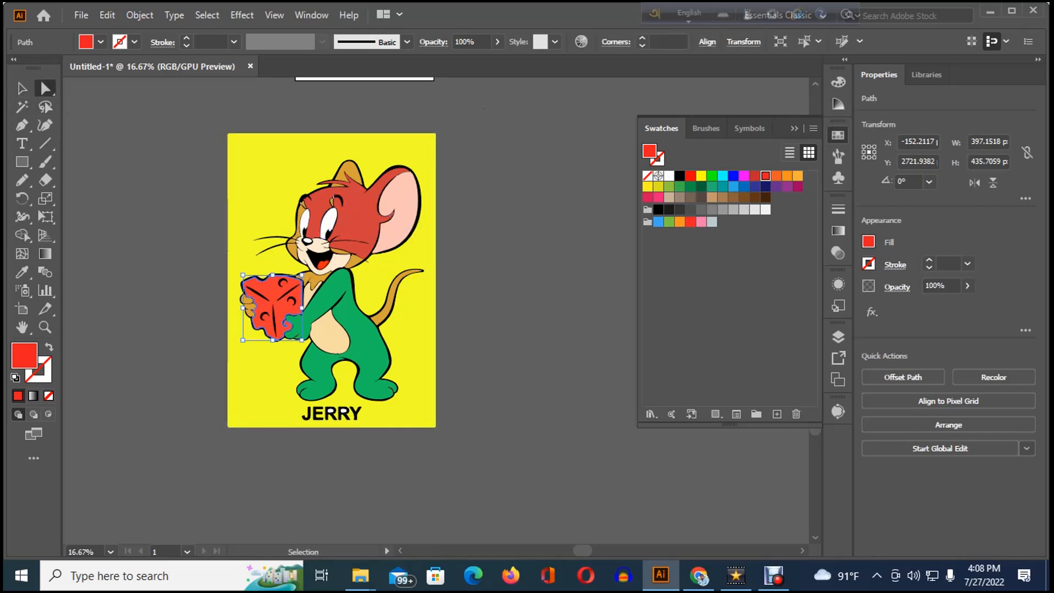
- Undo the colour changes on the cheese, body, face and background, keeping the background path selected
key("ctrl+z")
key("ctrl+z")
key("ctrl+z")
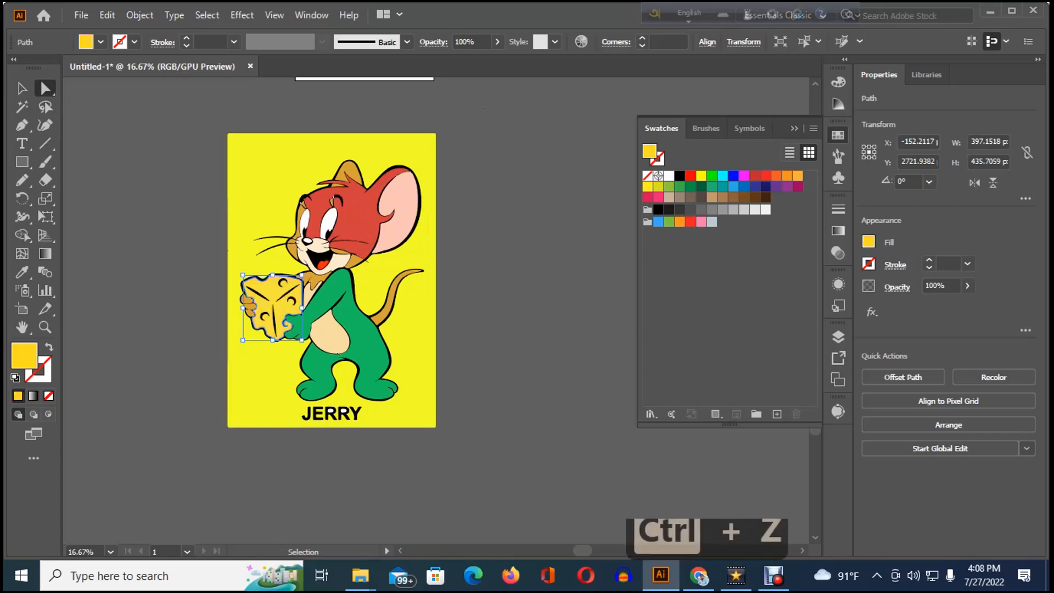
key("ctrl+z")
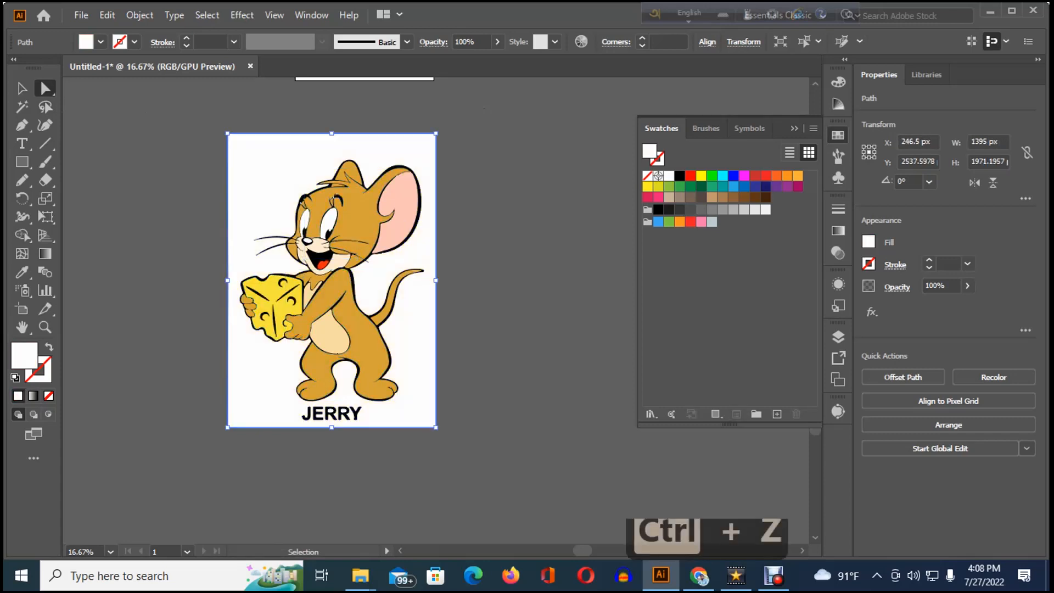
key("ctrl+z")
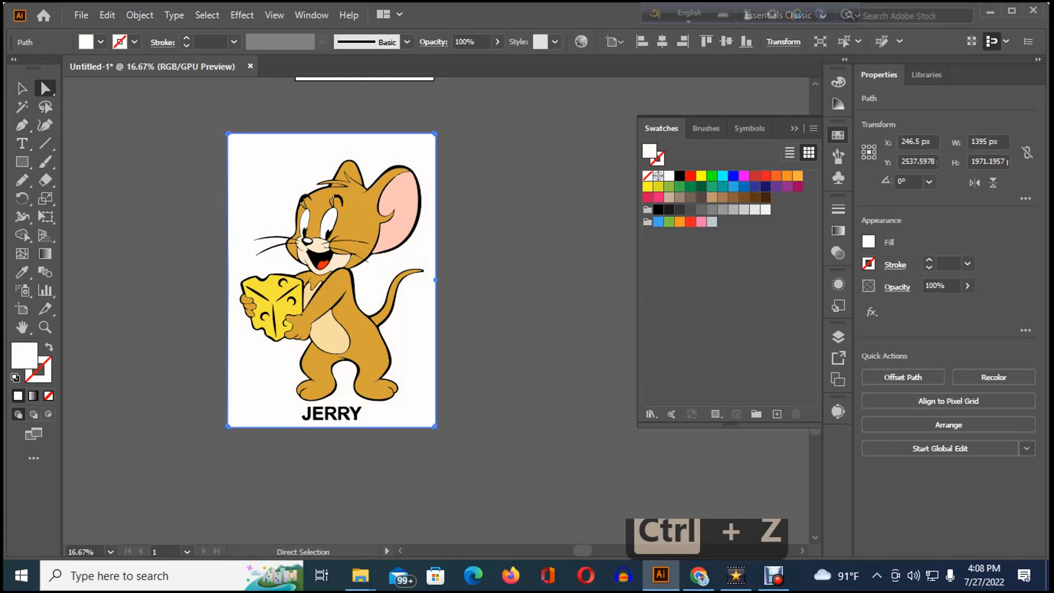
- Delete the white background path behind Jerry and look over the remaining artwork down to the JERRY lettering
key("Delete")
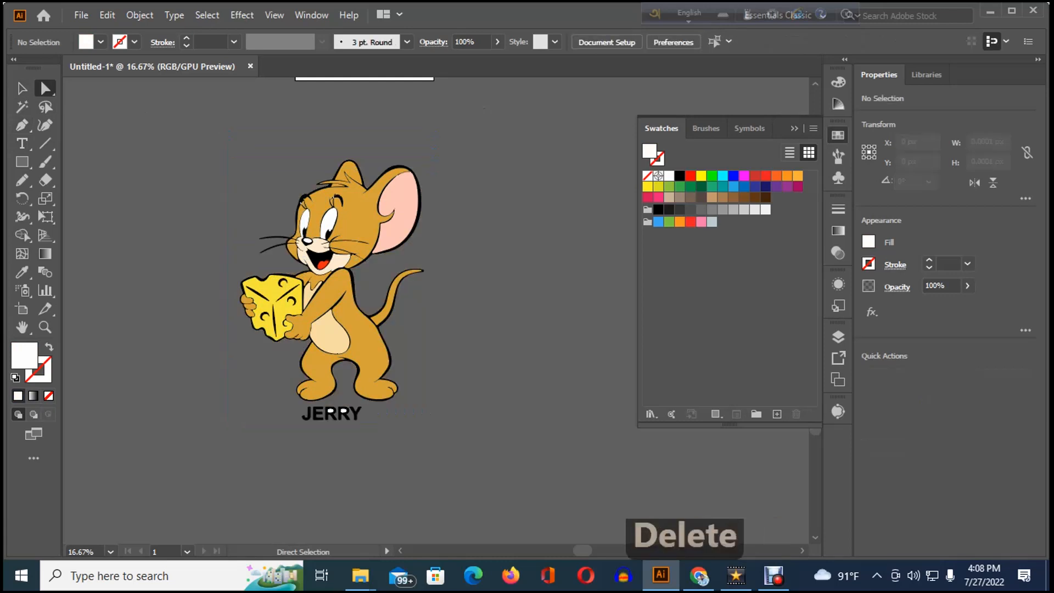
scroll(258, 198, "up", 3)
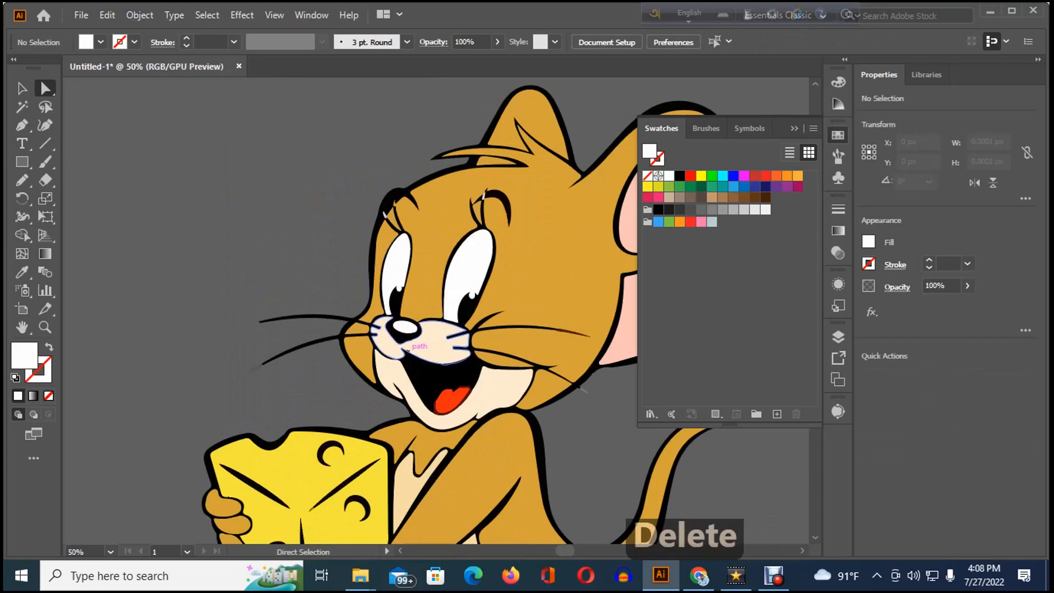
left_click_drag(434, 414, 379, 301)
scroll(379, 308, "down", 10)
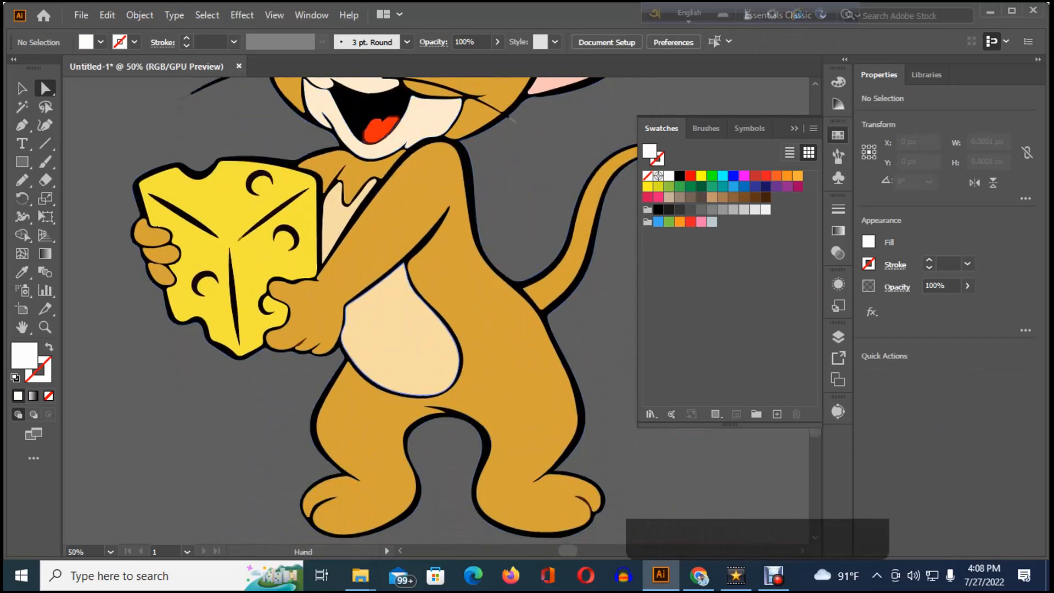
scroll(379, 247, "down", 3)
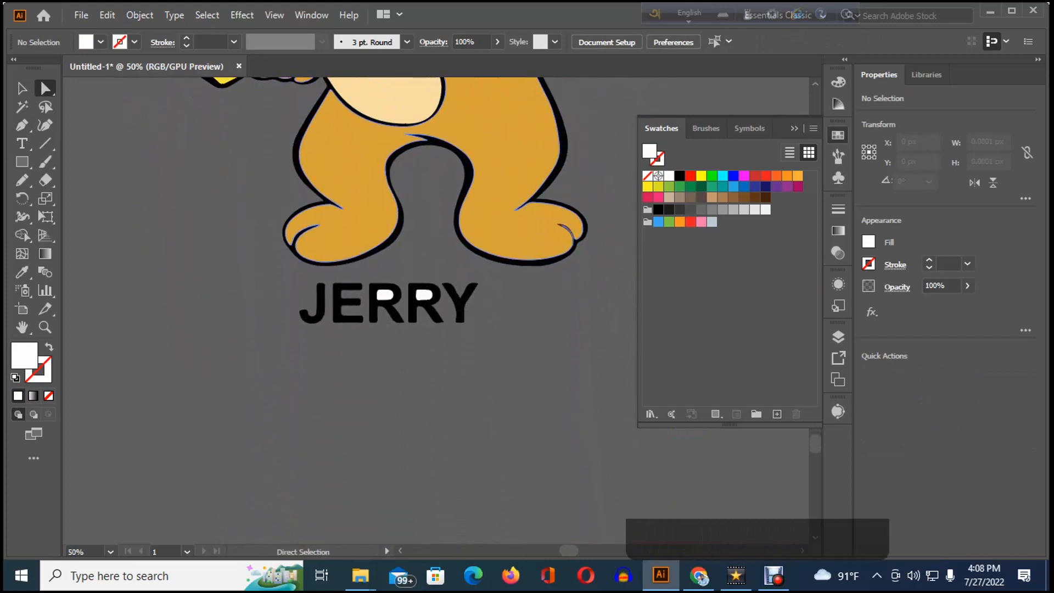
- Delete the white shapes inside the two R letters of the JERRY lettering
left_click_drag(385, 294, 385, 295)
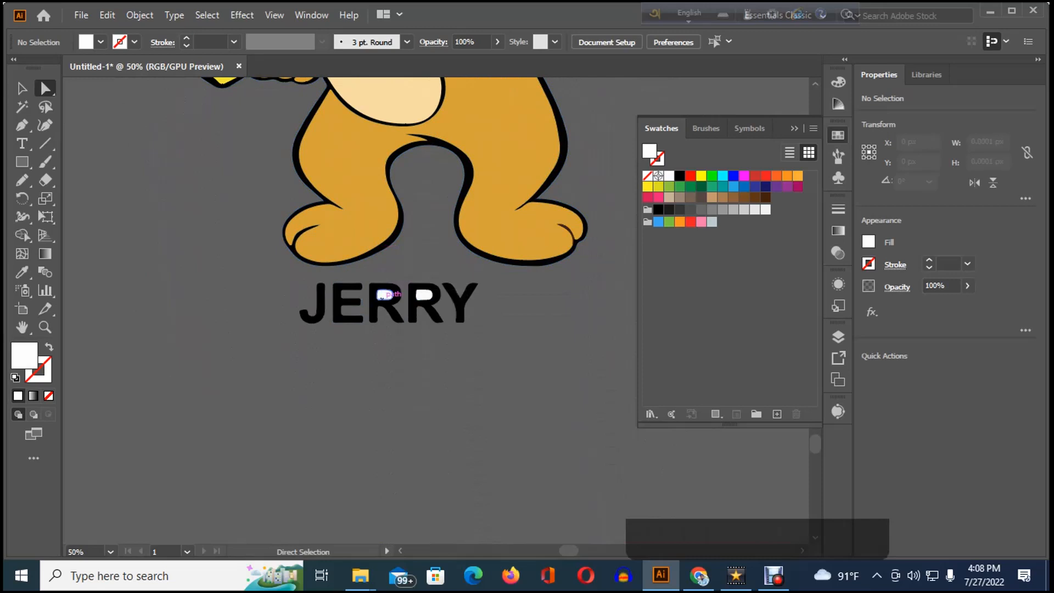
scroll(384, 295, "up", 3)
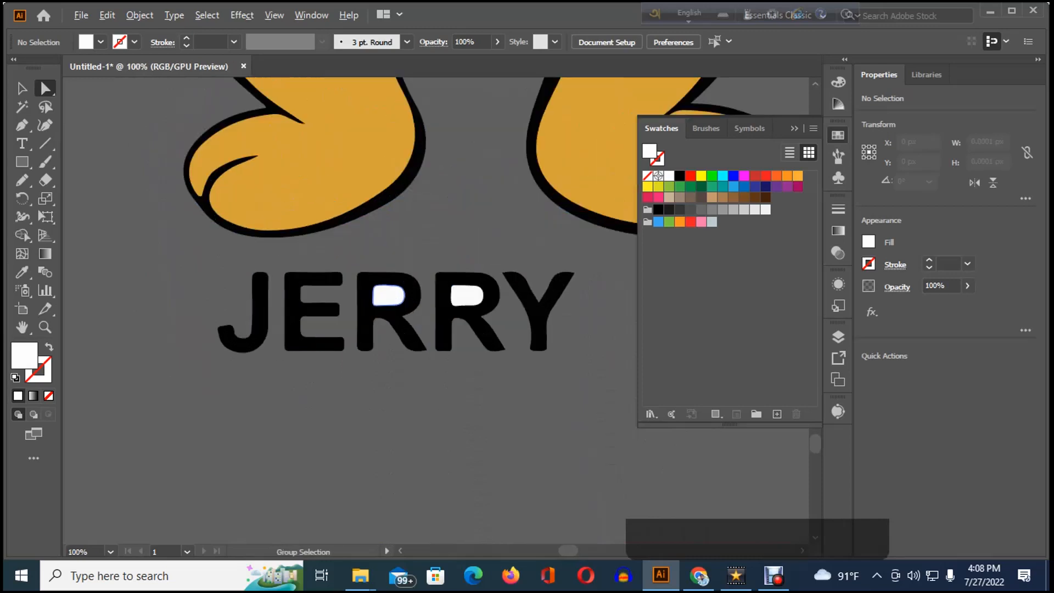
left_click(371, 299)
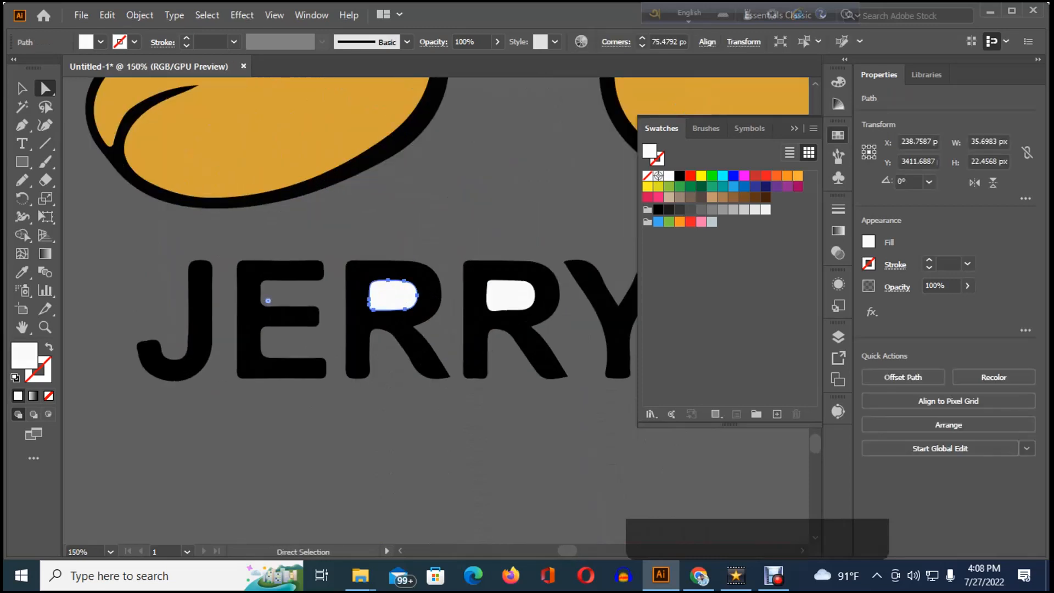
key("Delete")
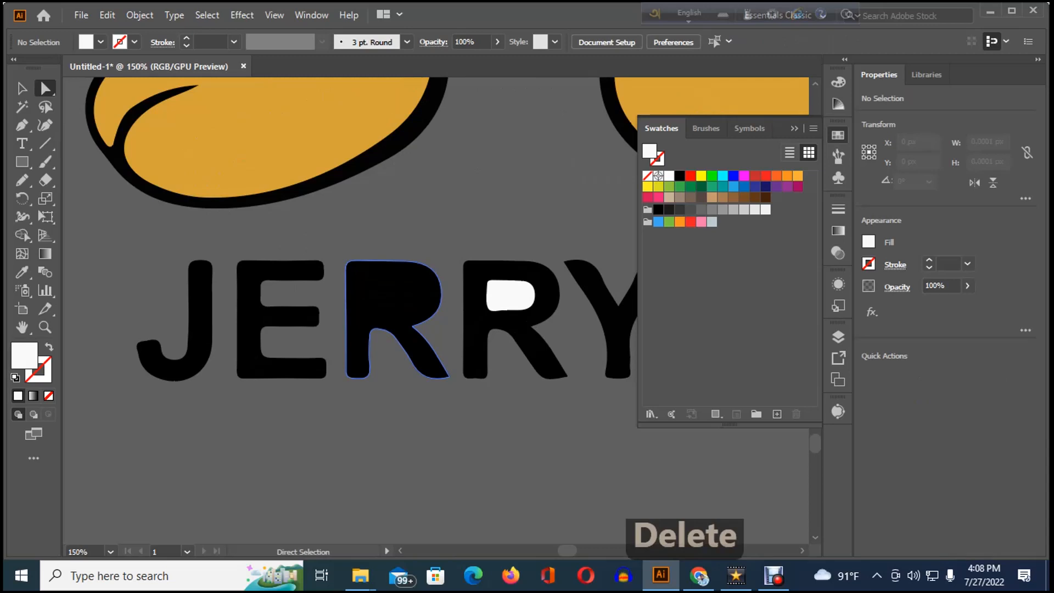
left_click(510, 295)
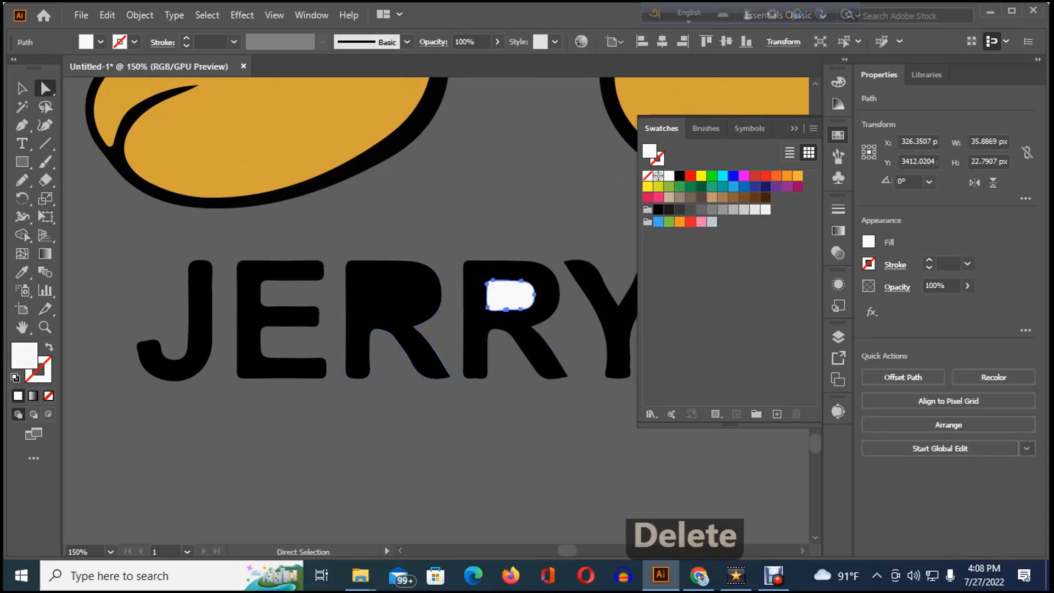
key("Delete")
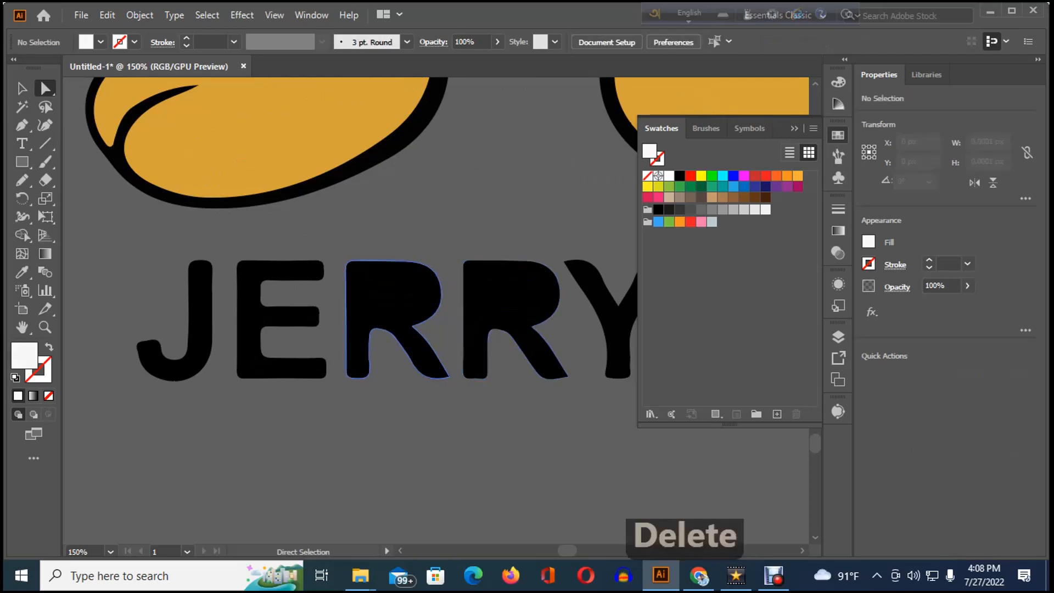
- Undo both deletions of the white shapes inside the R letters and clear the selection
key("ctrl")
key("ctrl+z")
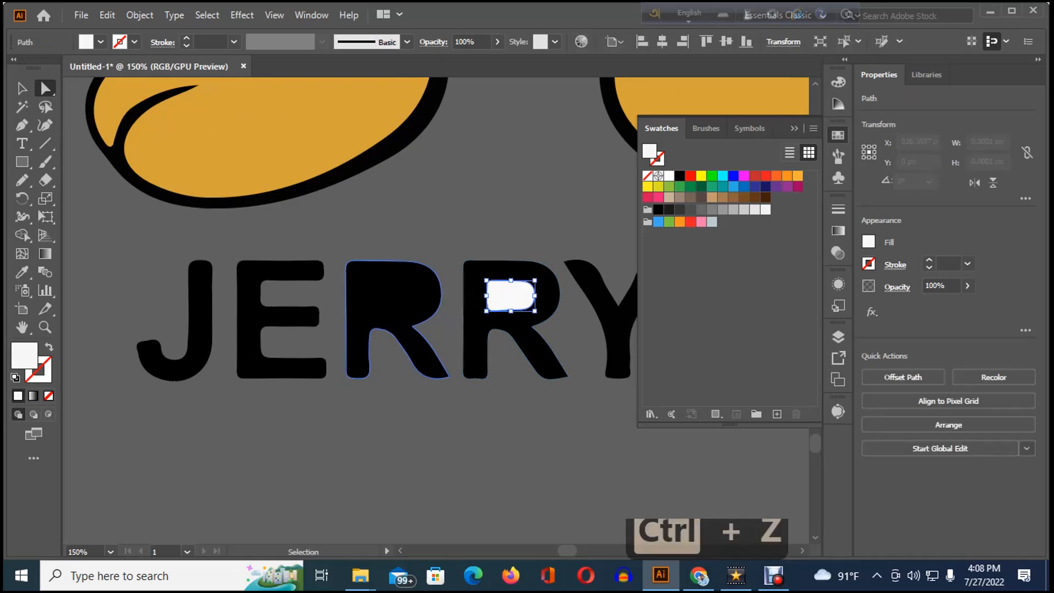
key("ctrl+z")
left_click(268, 301)
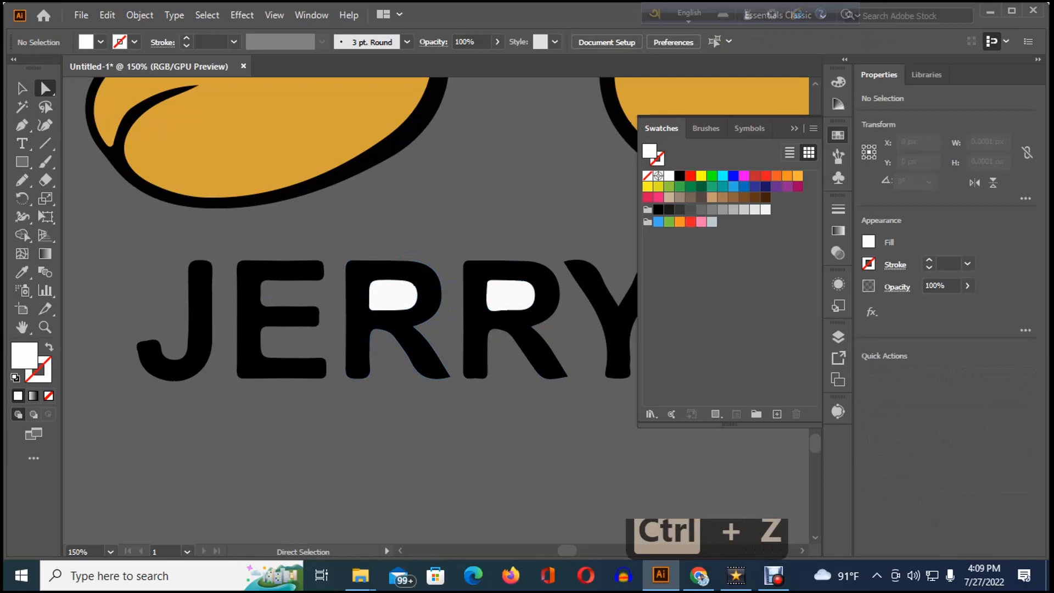
- Select both R letters with their white inner shapes and use Shape Builder to fill the two inner shapes bright red
key("ctrl+minus")
key("ctrl+minus")
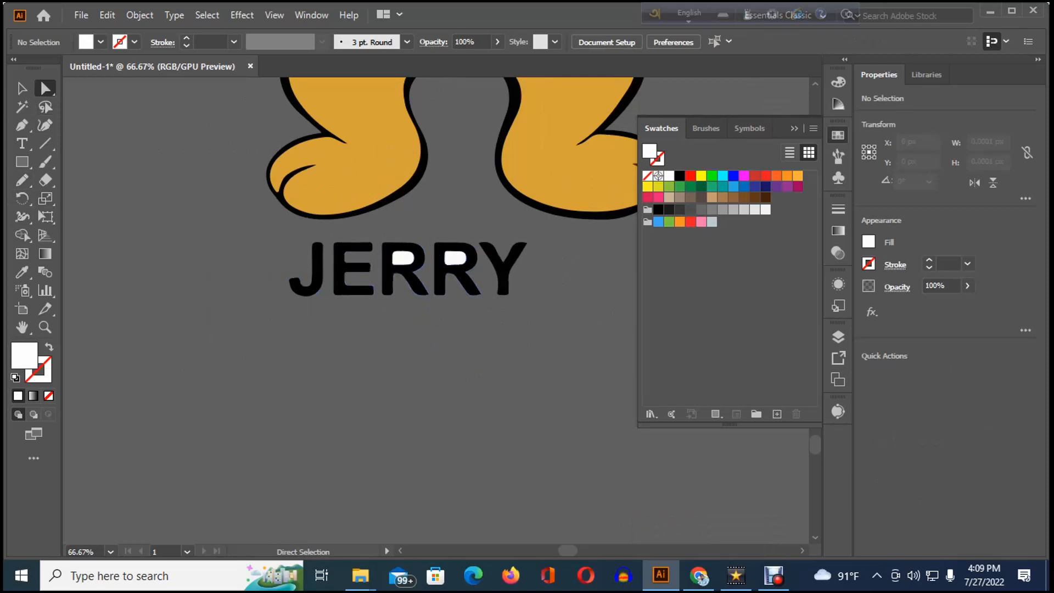
left_click_drag(417, 277, 383, 231)
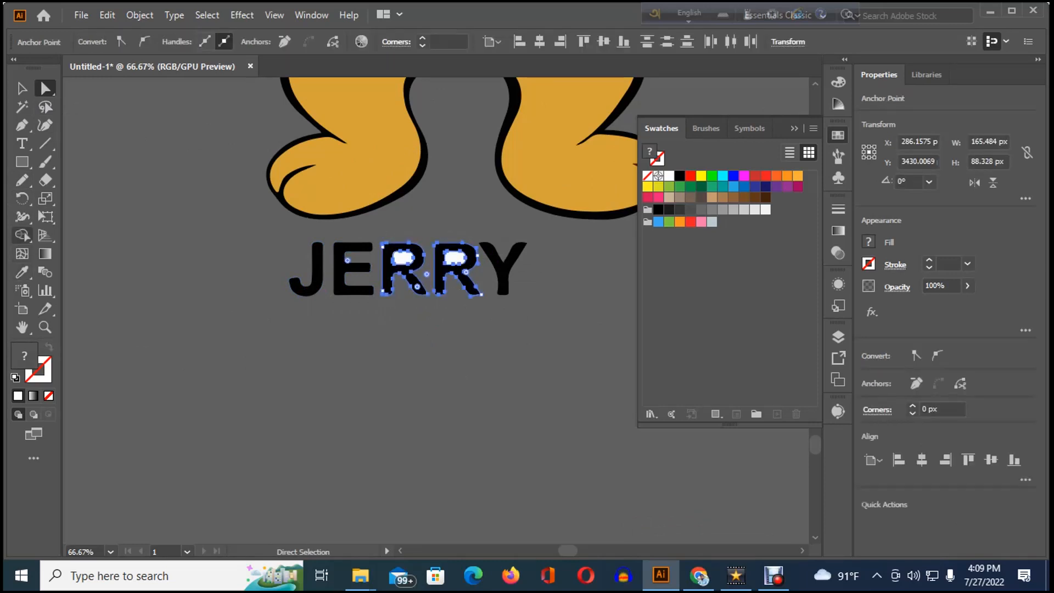
left_click(22, 235)
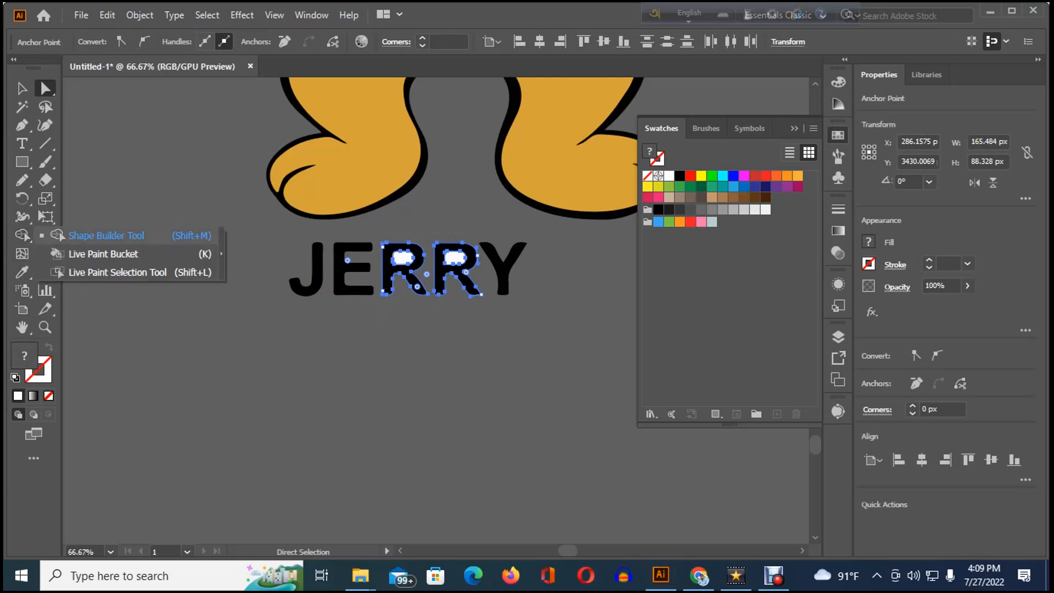
left_click(105, 235)
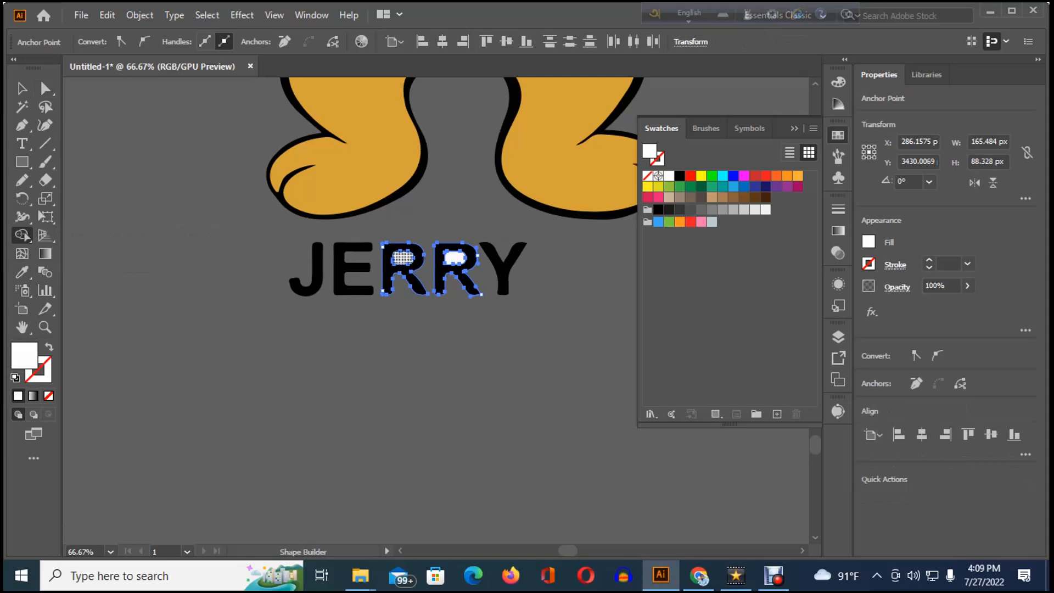
scroll(398, 259, "up", 4)
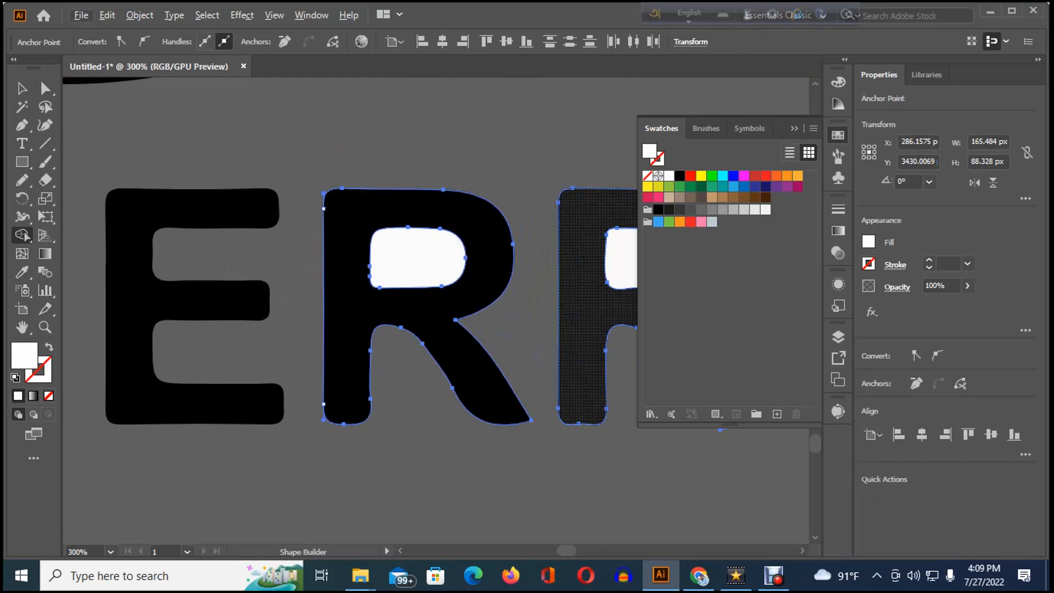
left_click(691, 176)
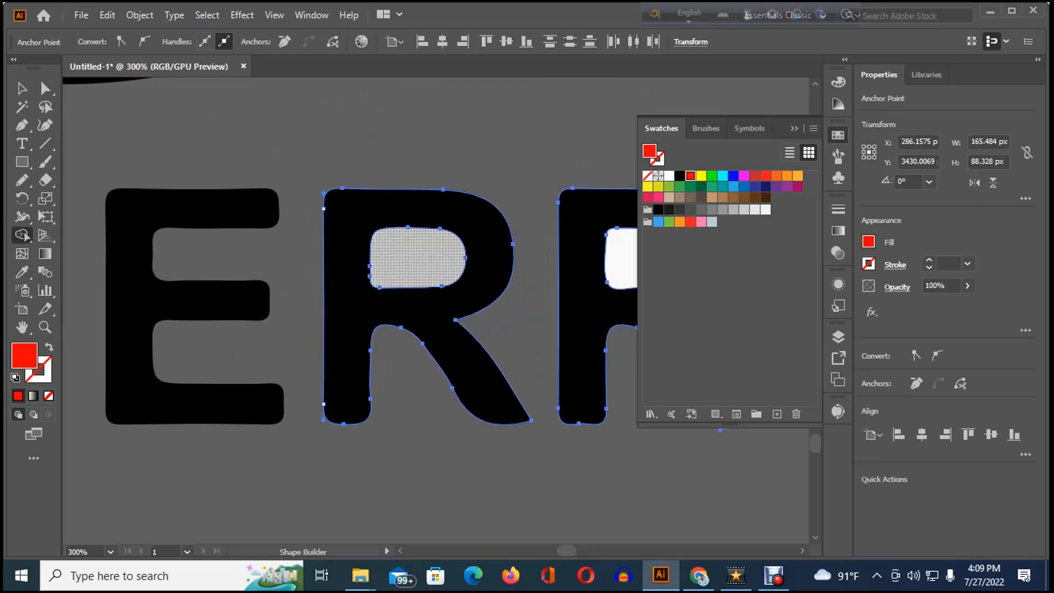
left_click(422, 255)
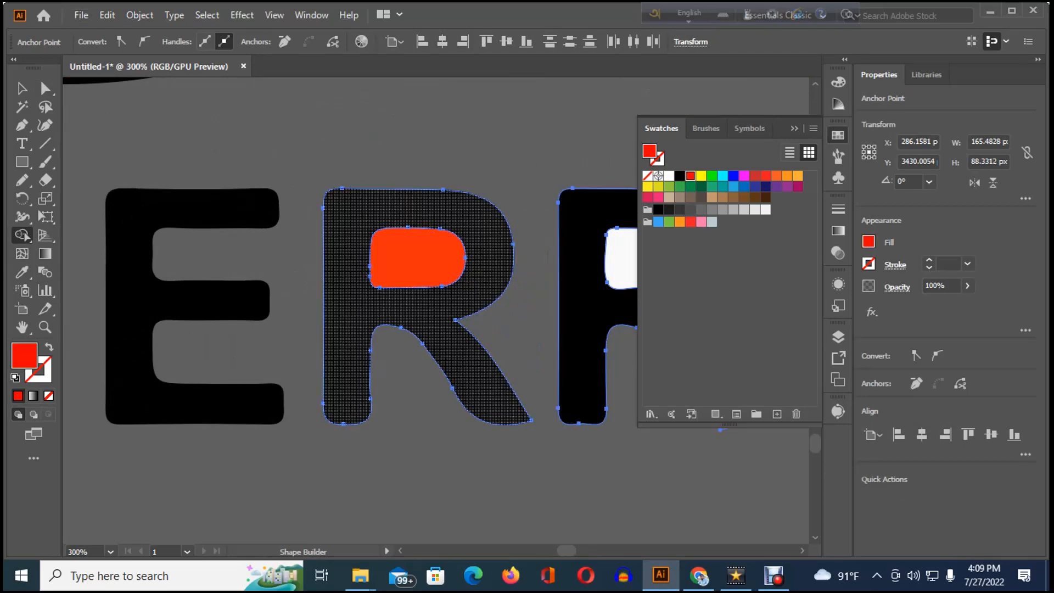
left_click_drag(439, 307, 240, 306)
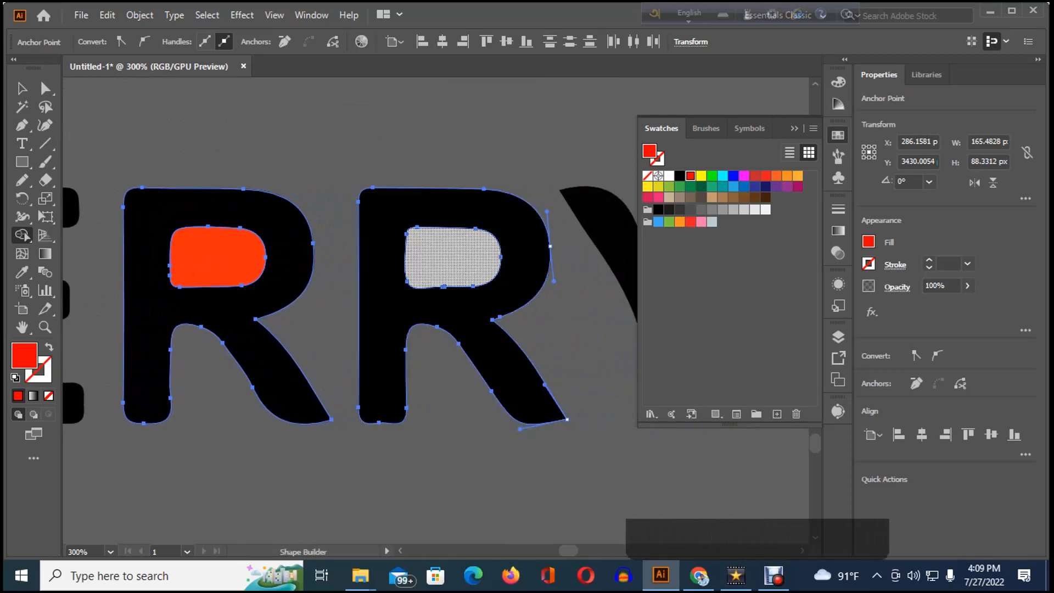
left_click(453, 256)
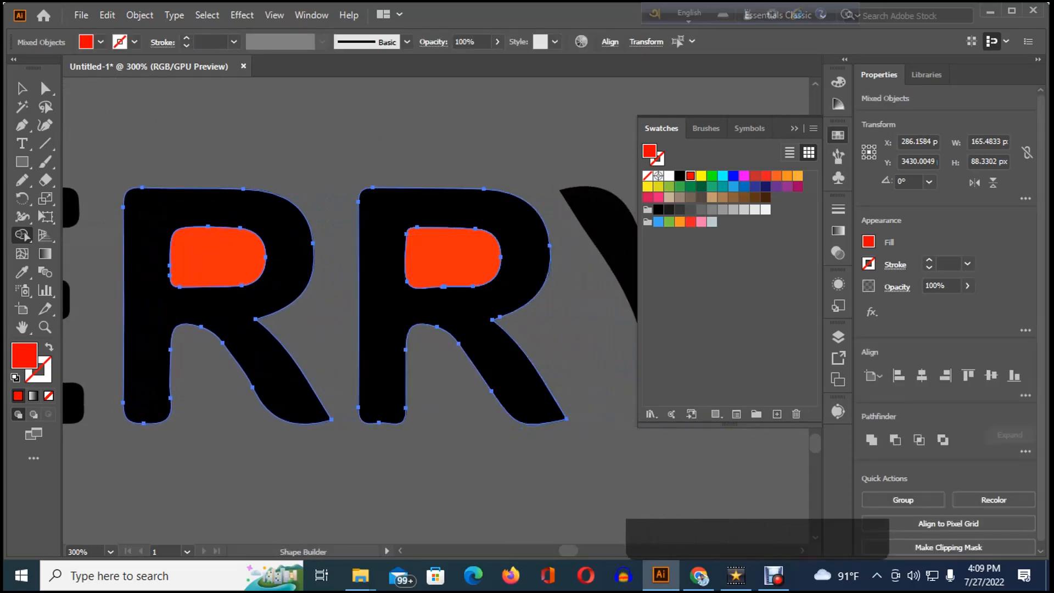
- Select only the red inner shapes of the two R letters and delete them together
key("v")
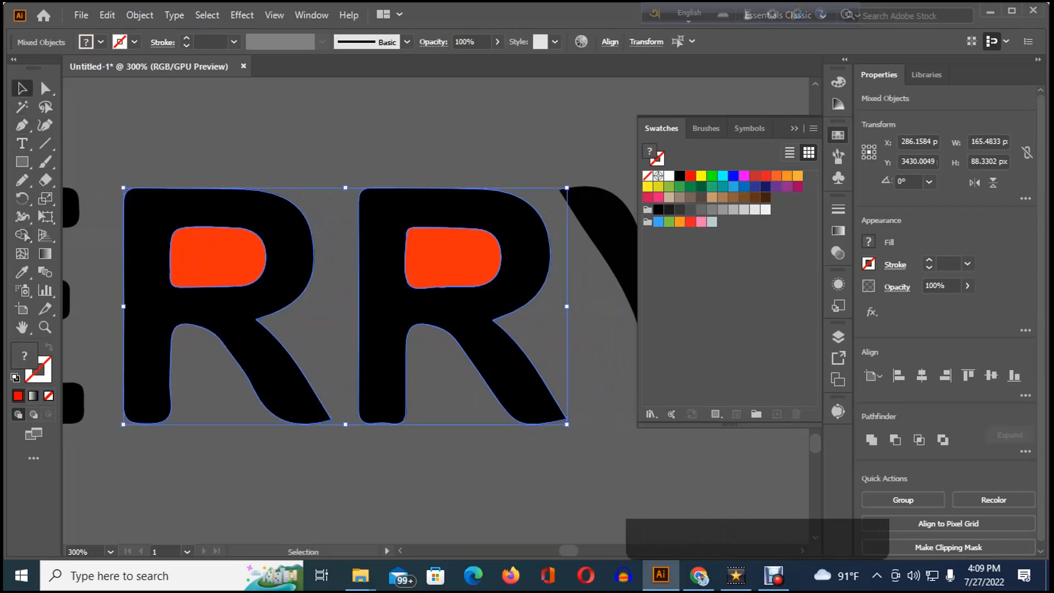
key("ctrl+0")
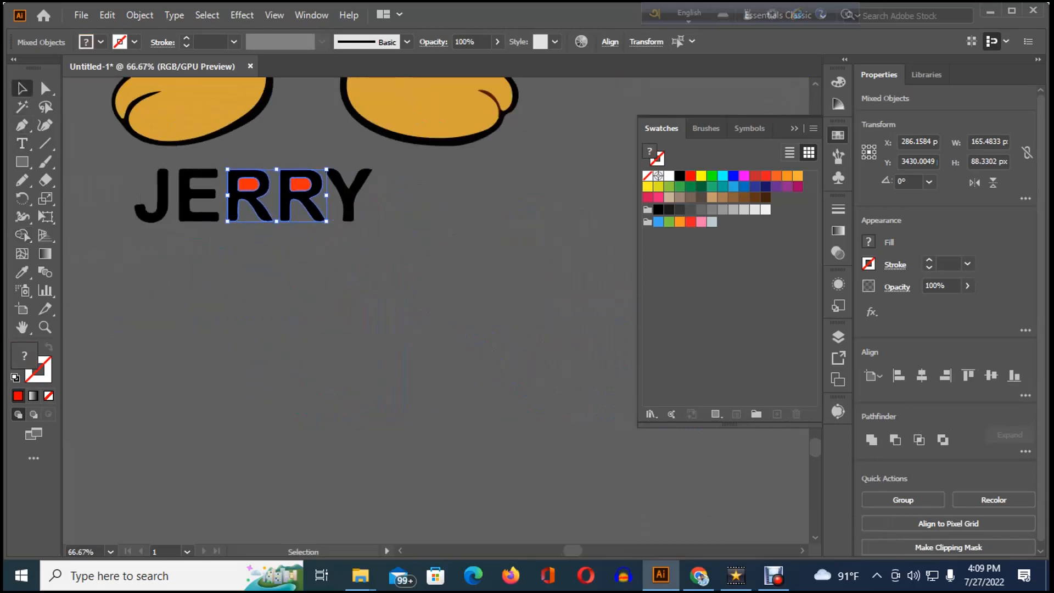
key("ctrl+shift+a")
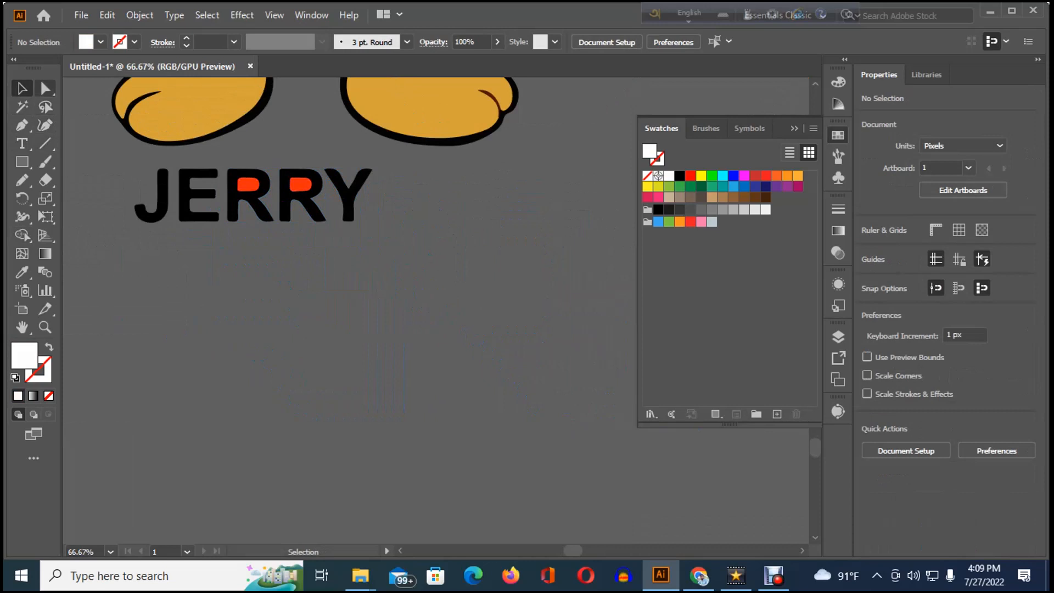
left_click(46, 88)
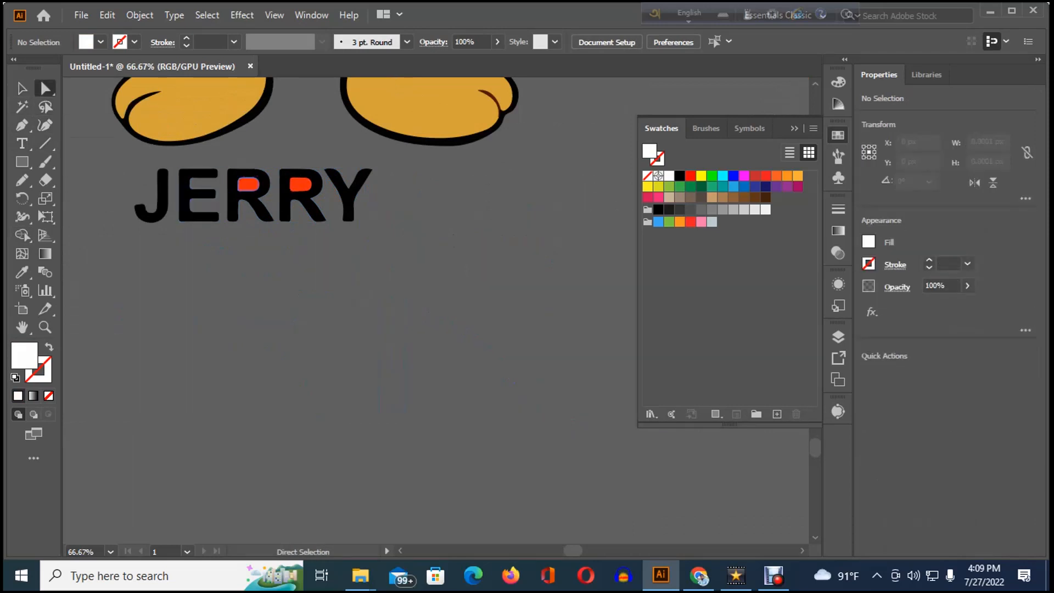
left_click(248, 185)
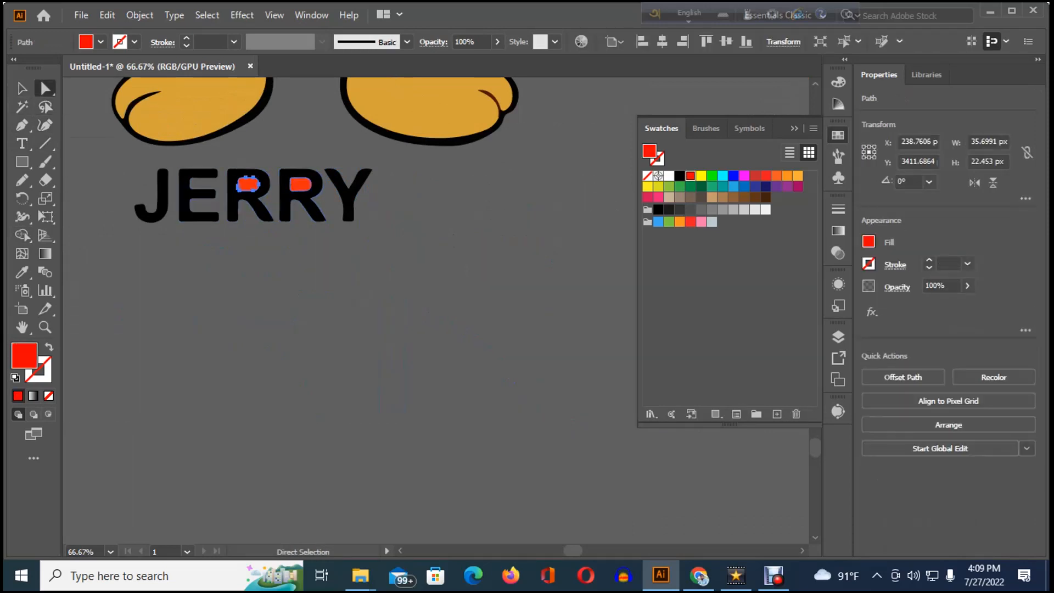
left_click(300, 184, "shift")
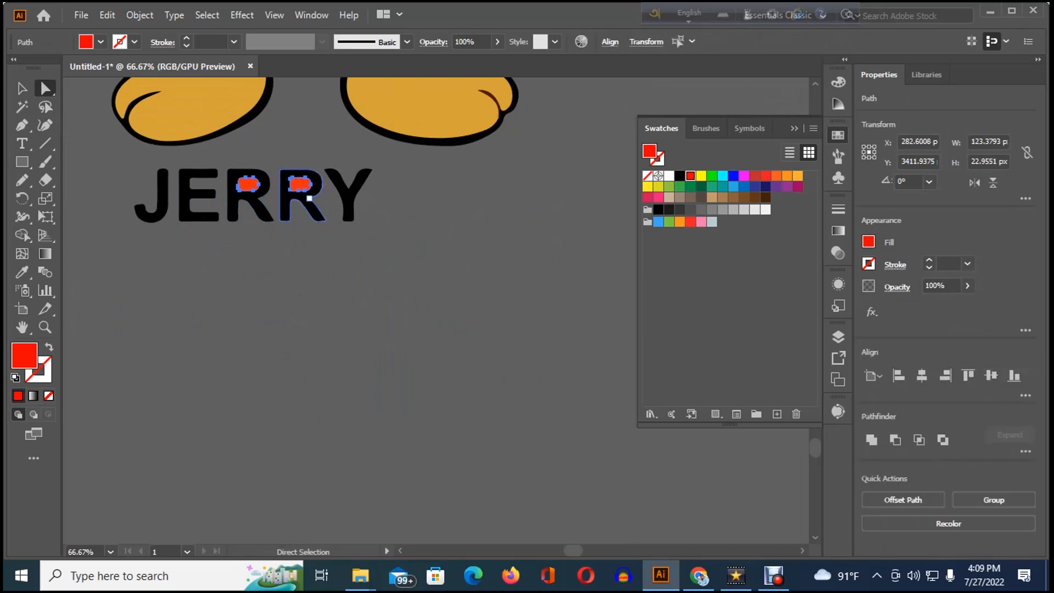
key("Delete")
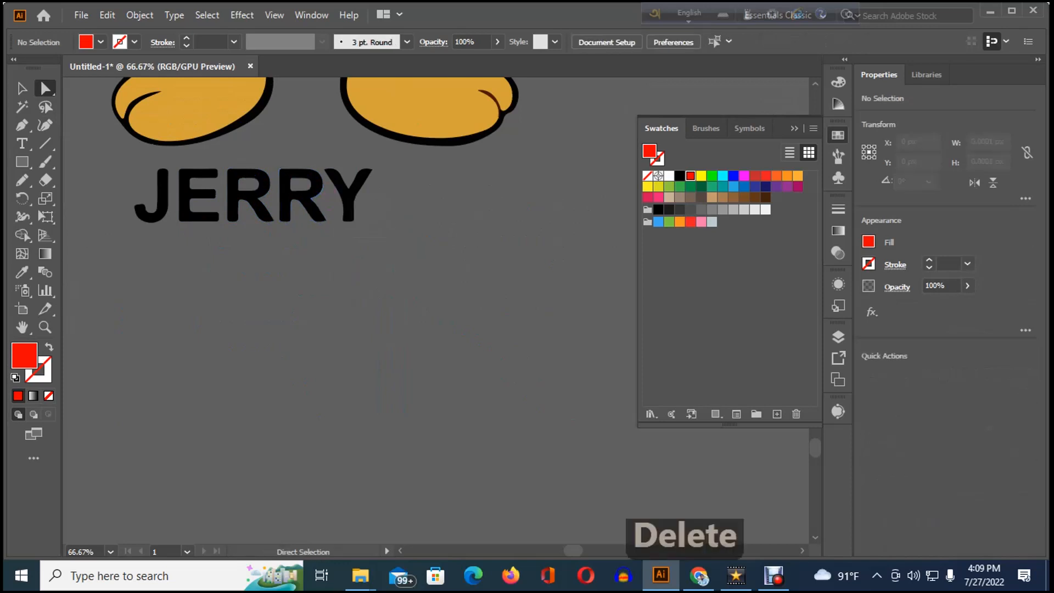
- Select the whole Jerry artwork as a group and move it onto the artboard, roughly centred over it
scroll(277, 187, "up", 2)
scroll(258, 181, "up", 3)
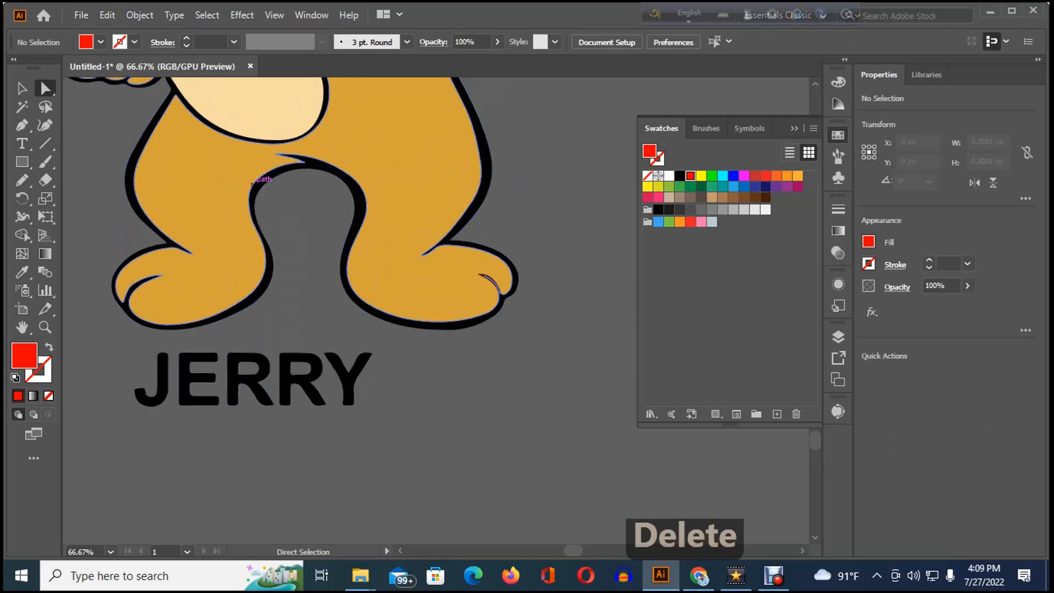
scroll(252, 181, "down", 3)
left_click_drag(253, 219, 311, 392)
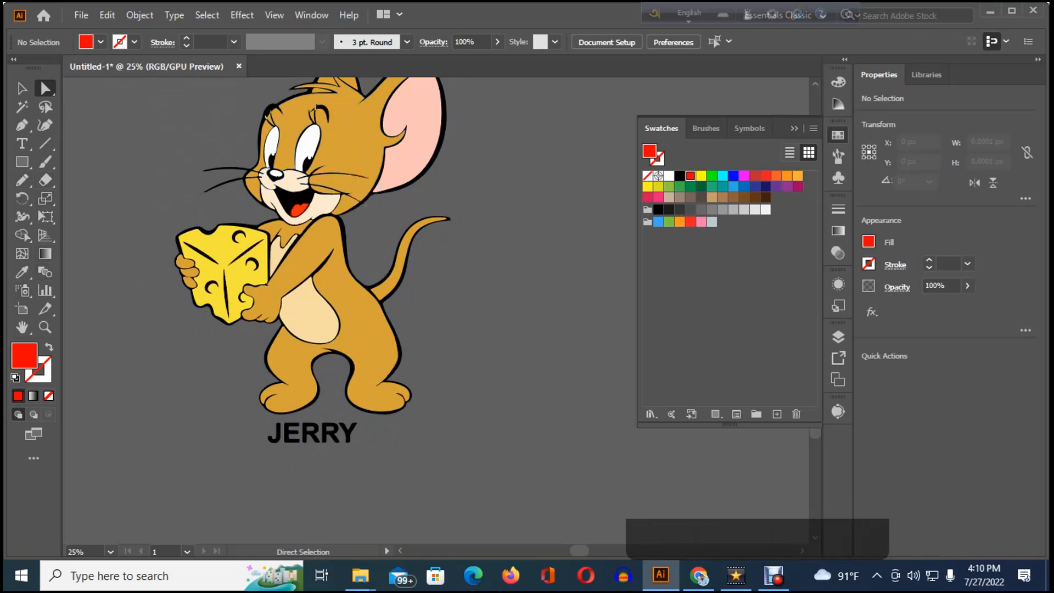
left_click(298, 205)
left_click(22, 88)
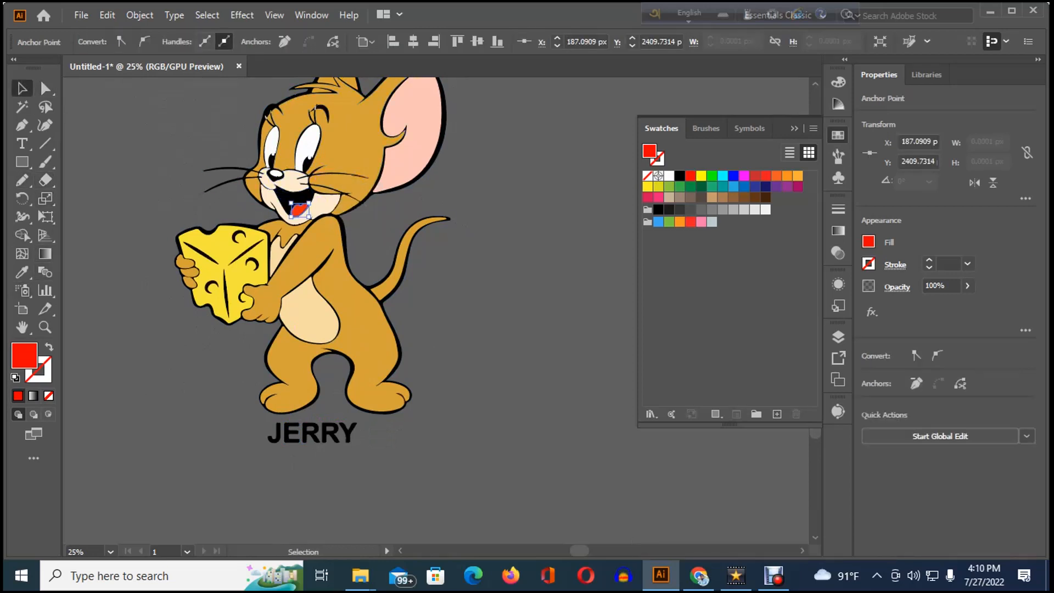
key("ctrl+a")
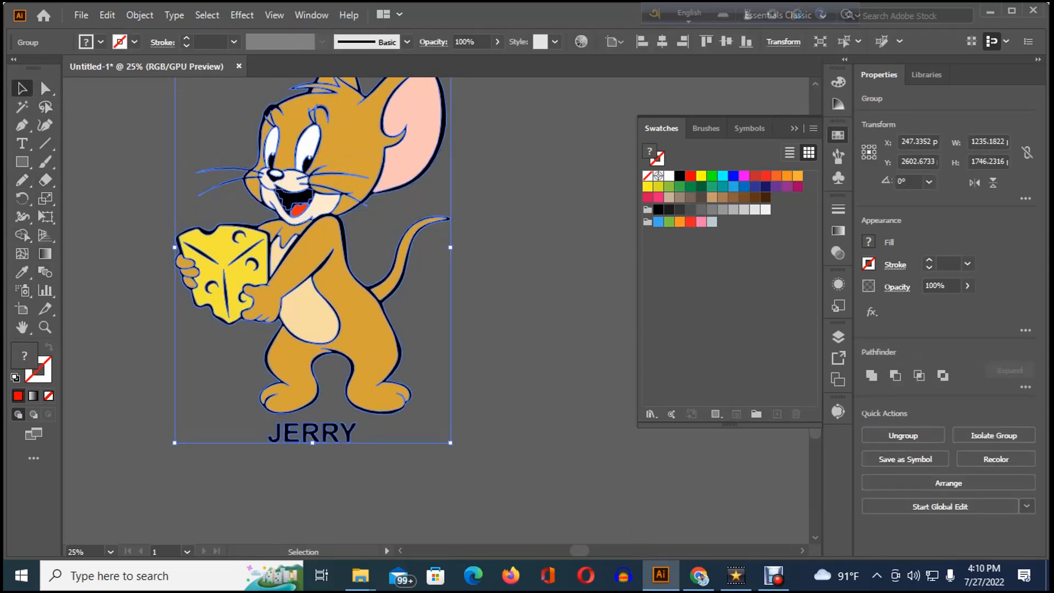
key("ctrl+minus")
key("ctrl+minus")
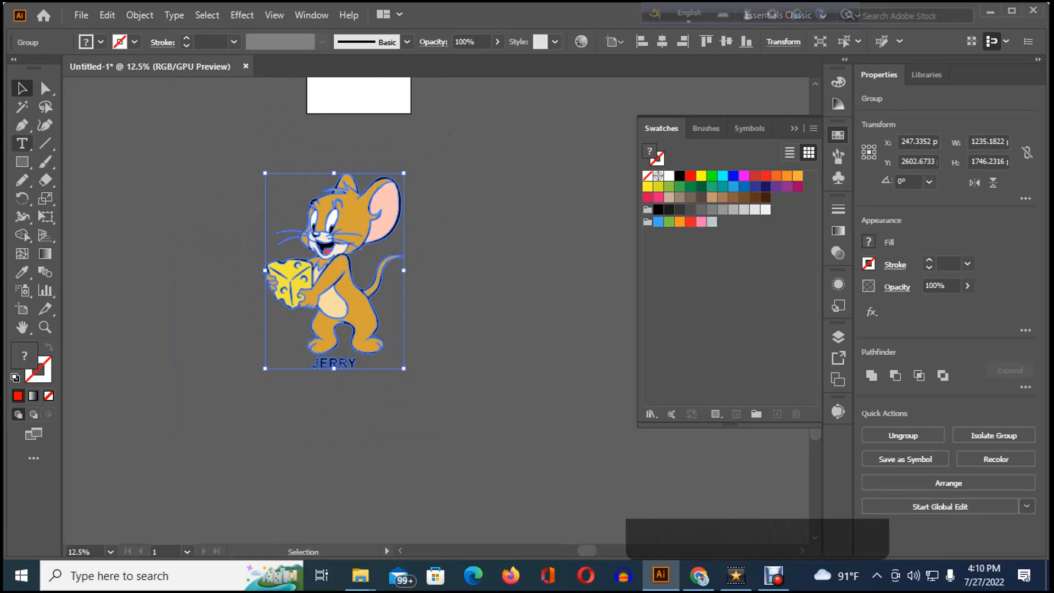
scroll(334, 274, "up", 5)
left_click_drag(332, 413, 231, 265)
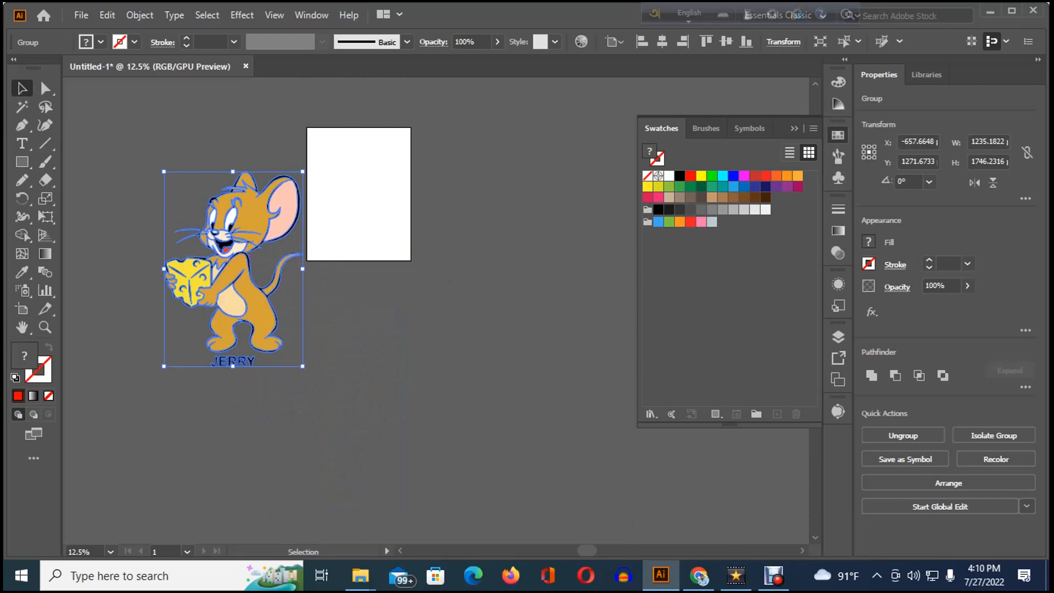
left_click_drag(240, 250, 361, 172)
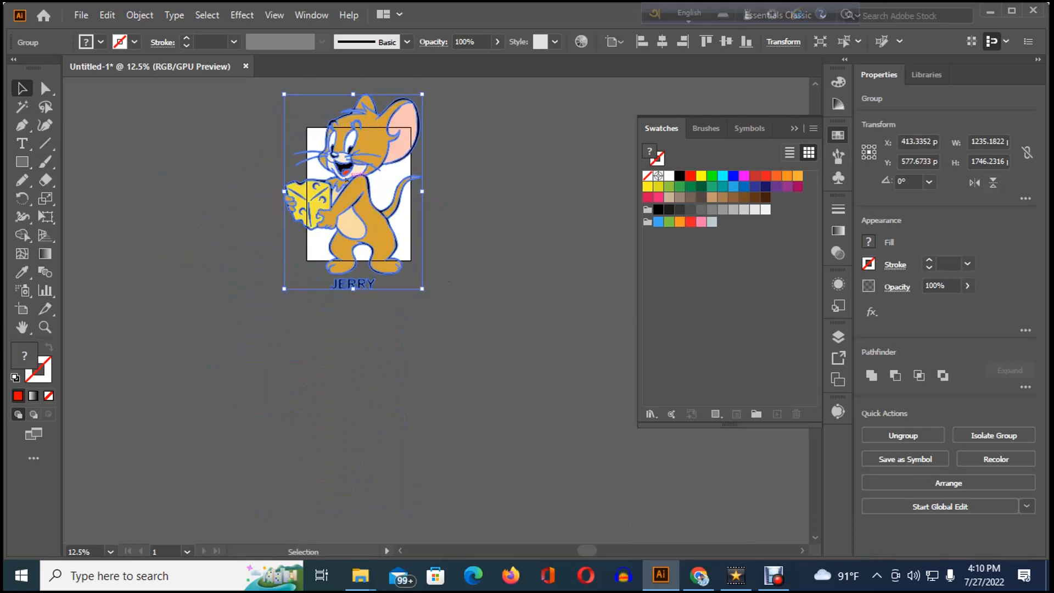
left_click(473, 213)
- Enlarge the artboard to about 1385 by 1875 px so it encloses the whole Jerry figure and lettering
left_click(963, 190)
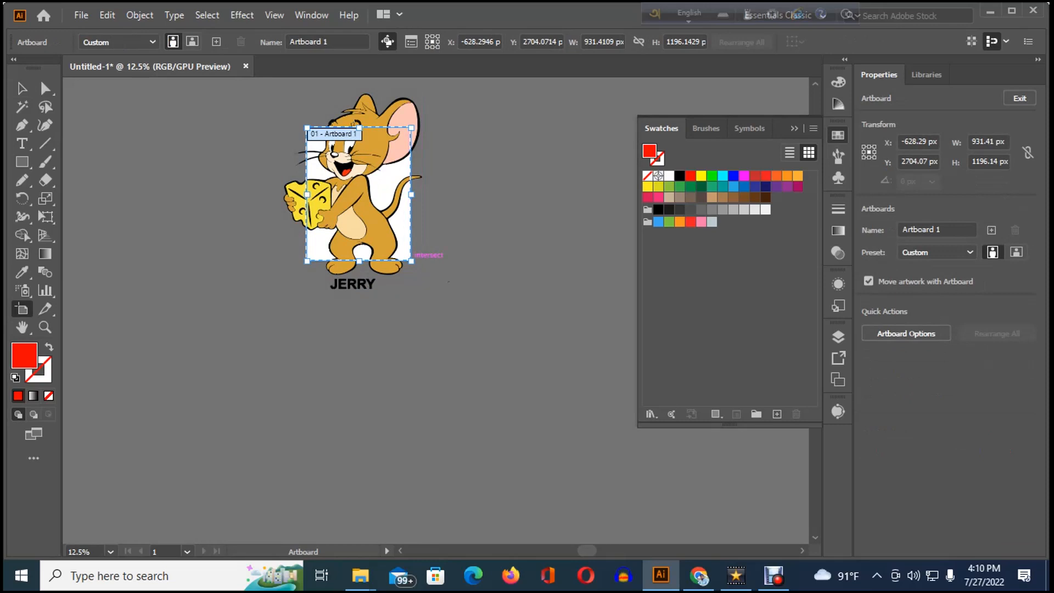
left_click_drag(411, 260, 431, 295)
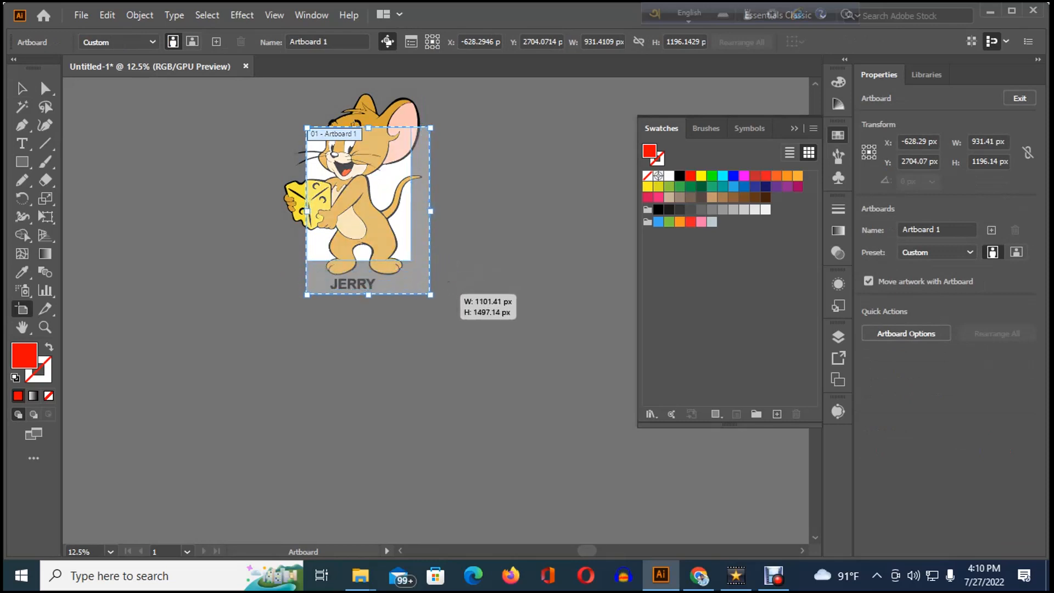
scroll(303, 166, "up", 2)
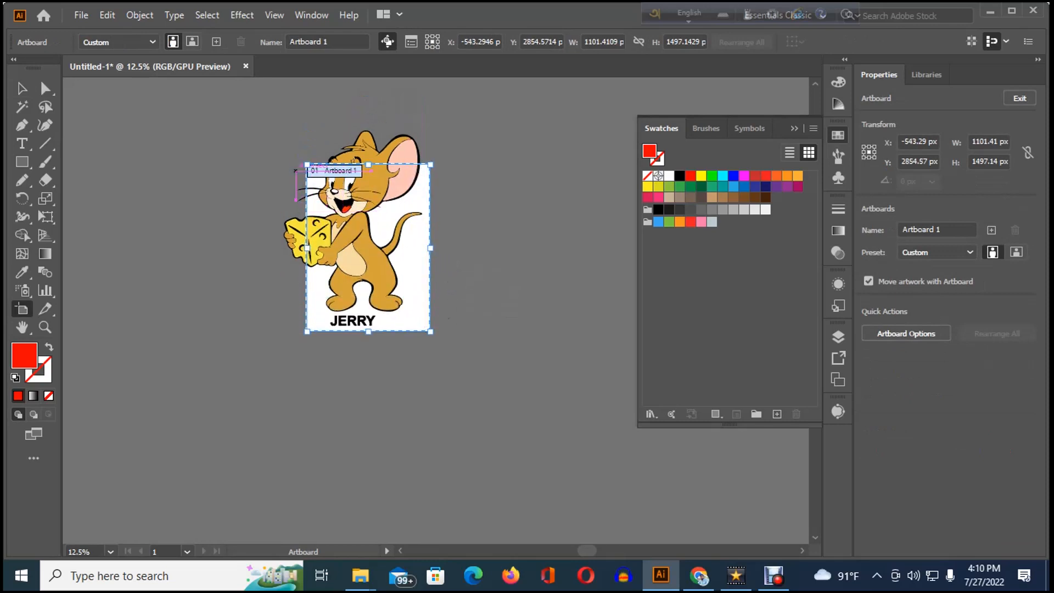
left_click_drag(306, 165, 276, 122)
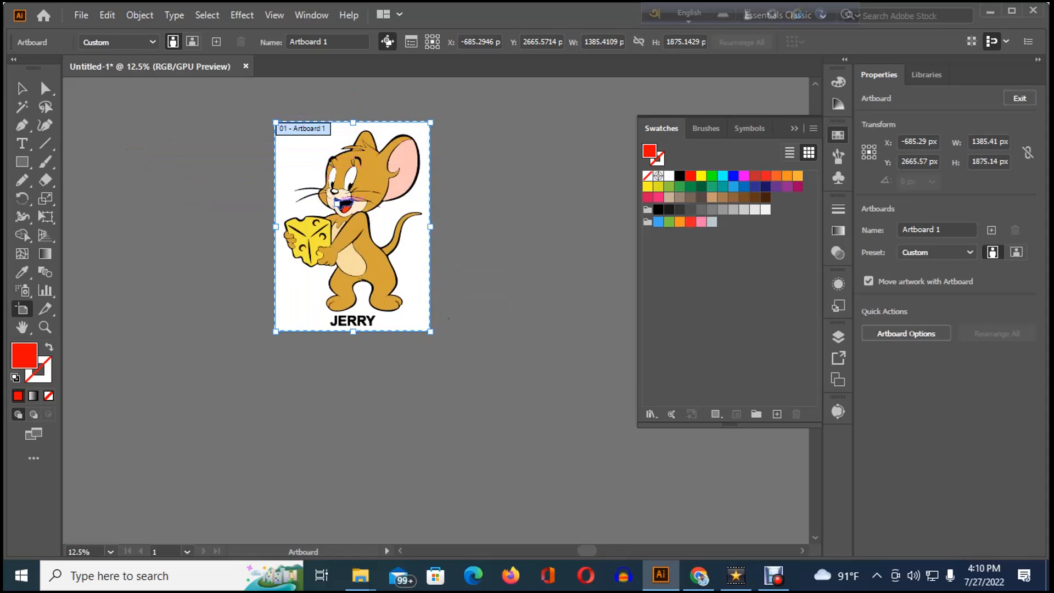
- Leave artboard editing and open the legacy Save for Web export for the Jerry artwork
key("v")
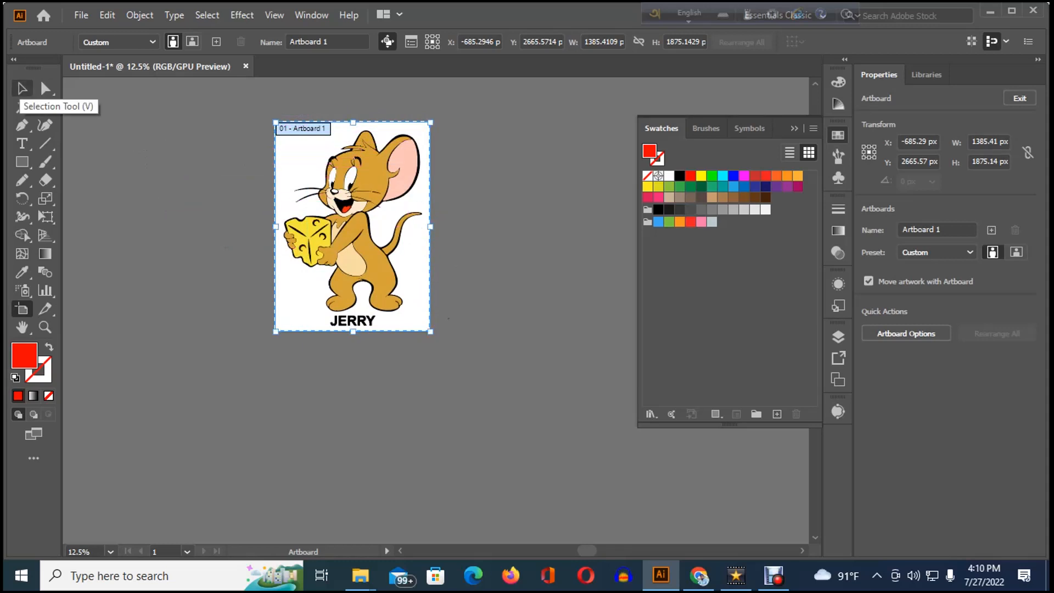
left_click(22, 88)
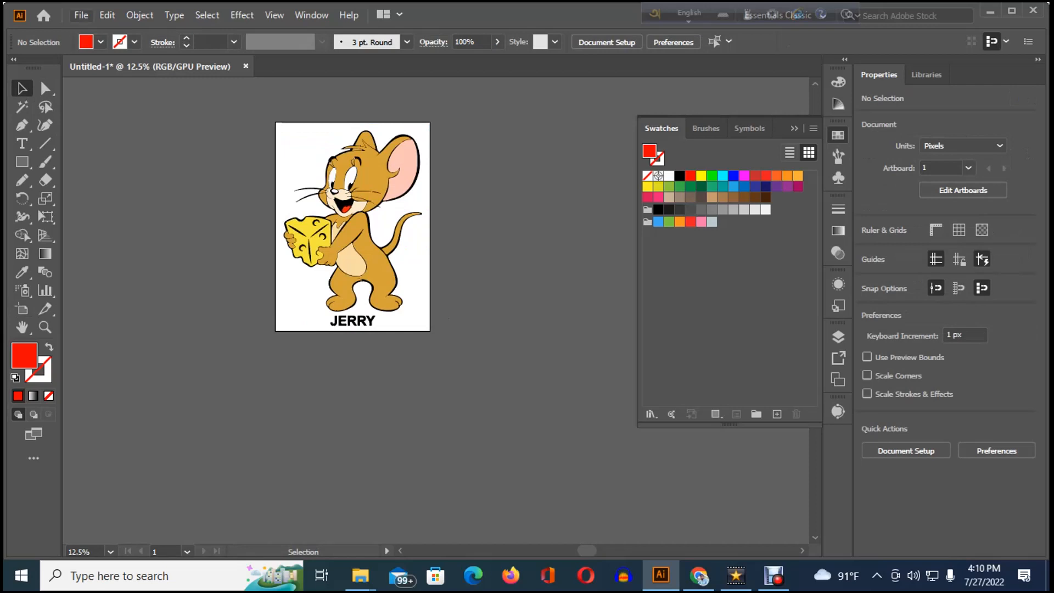
key("alt+f")
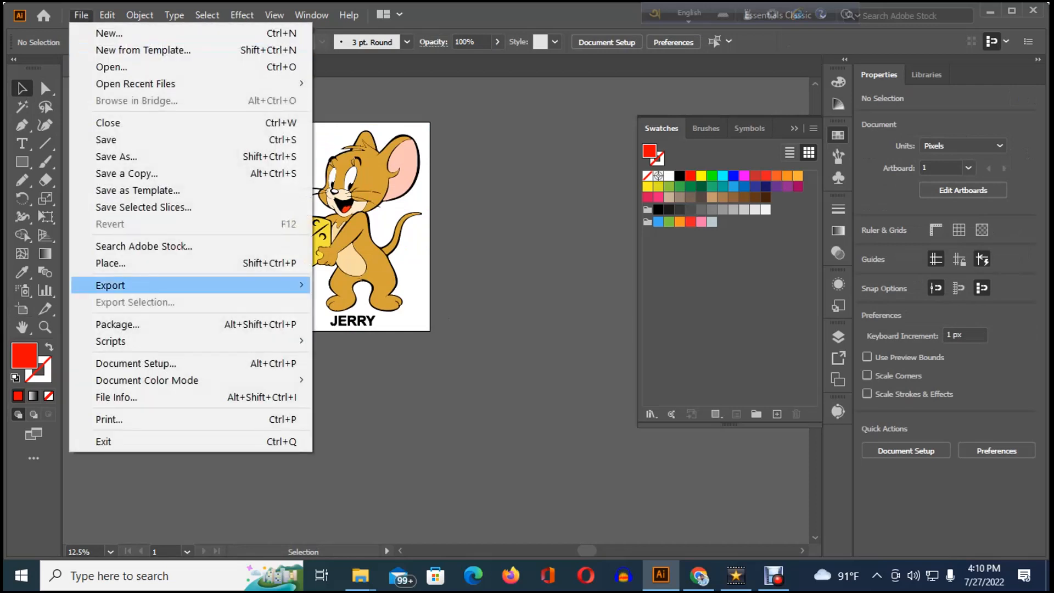
mouse_move(122, 286)
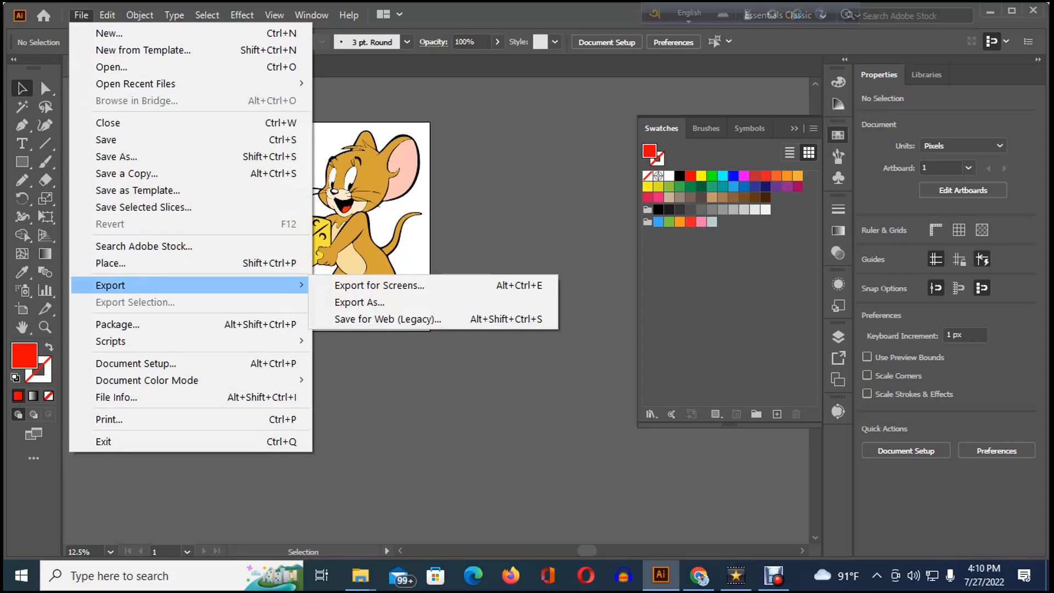
key("Right")
key("Up")
key("Return")
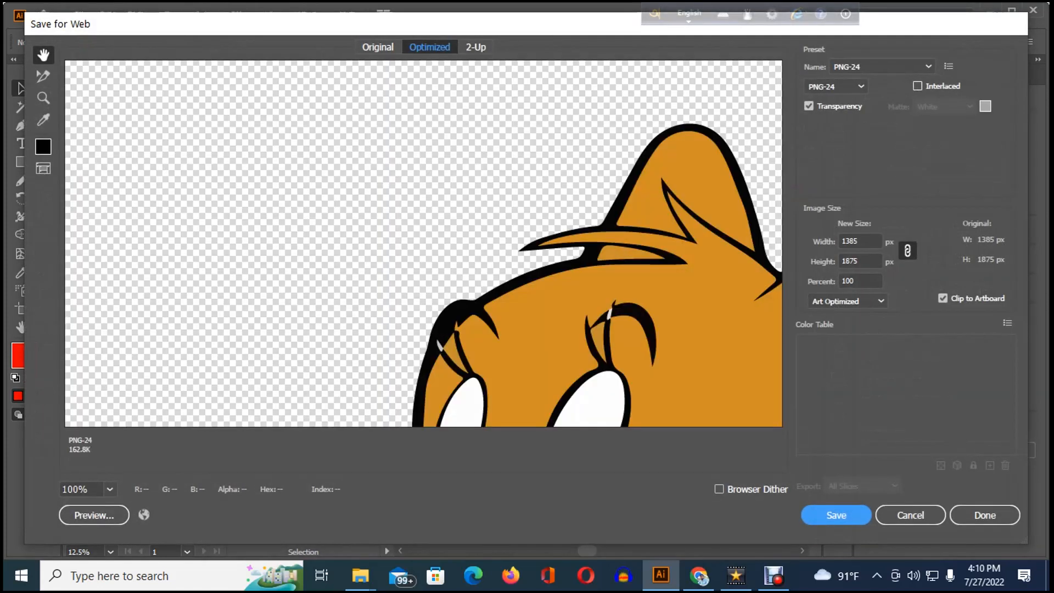
- Export the artwork with the PNG-24 preset to the Desktop, keeping the file name Untitled-1
left_click(900, 66)
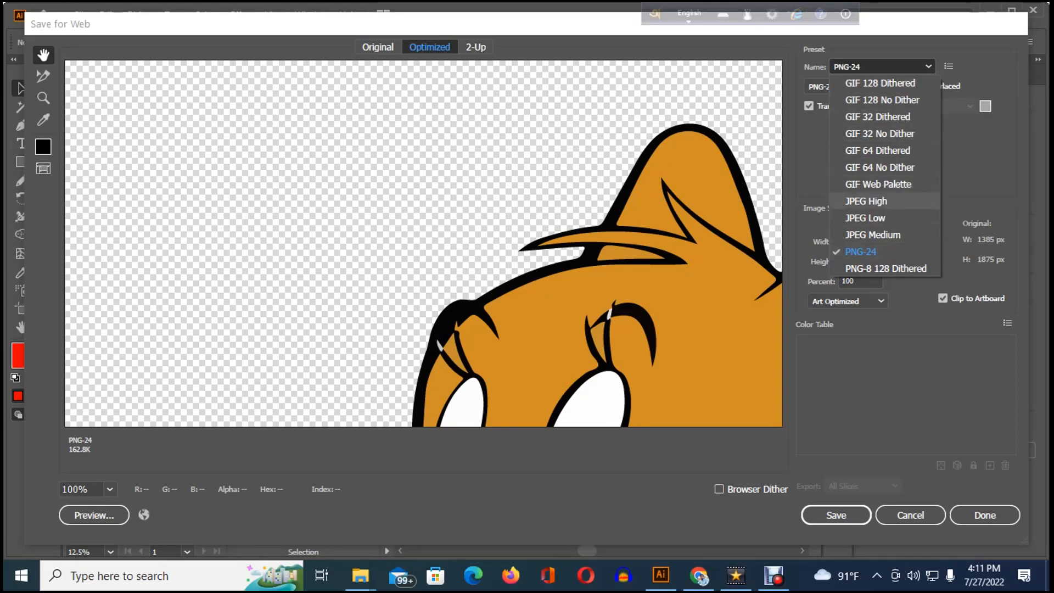
left_click(860, 252)
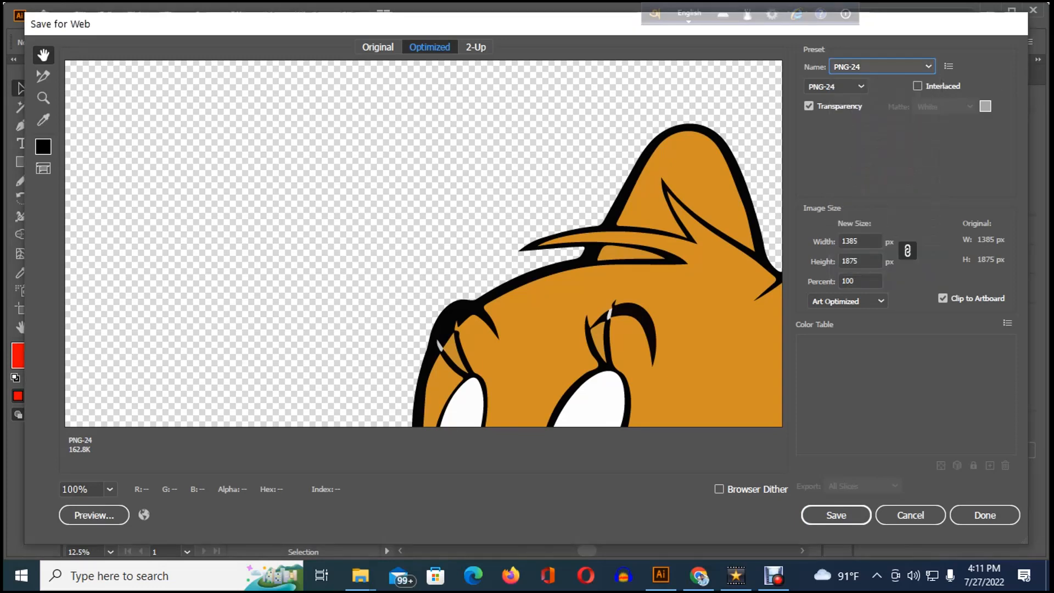
left_click(836, 515)
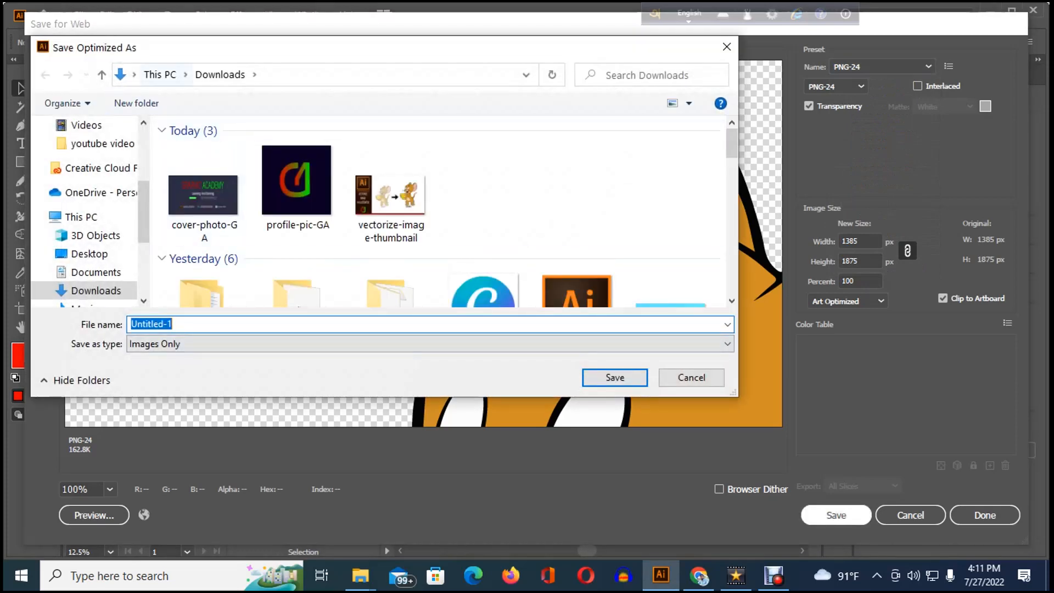
left_click(91, 253)
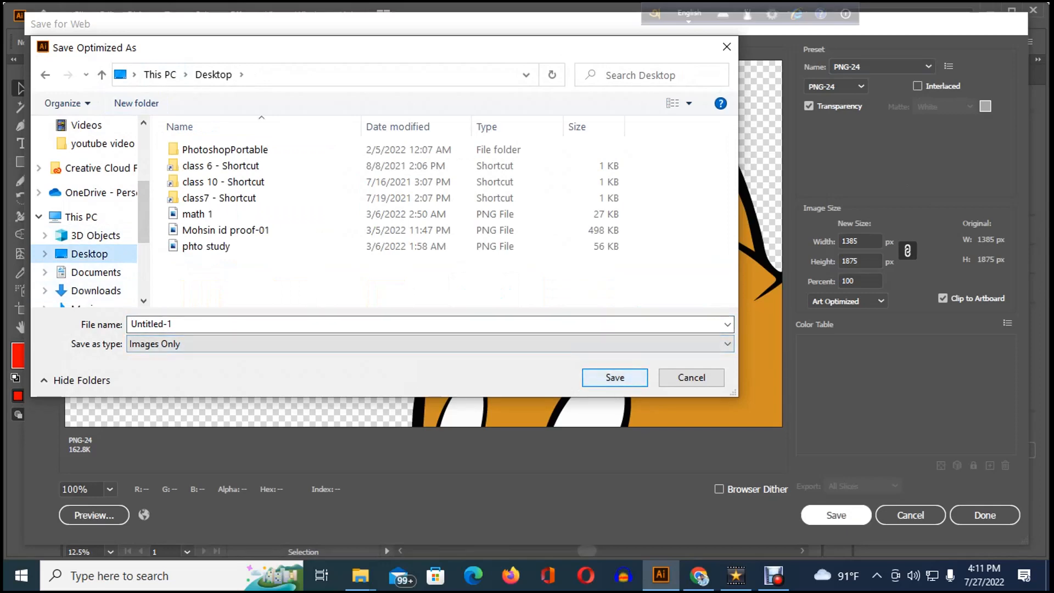
left_click(615, 377)
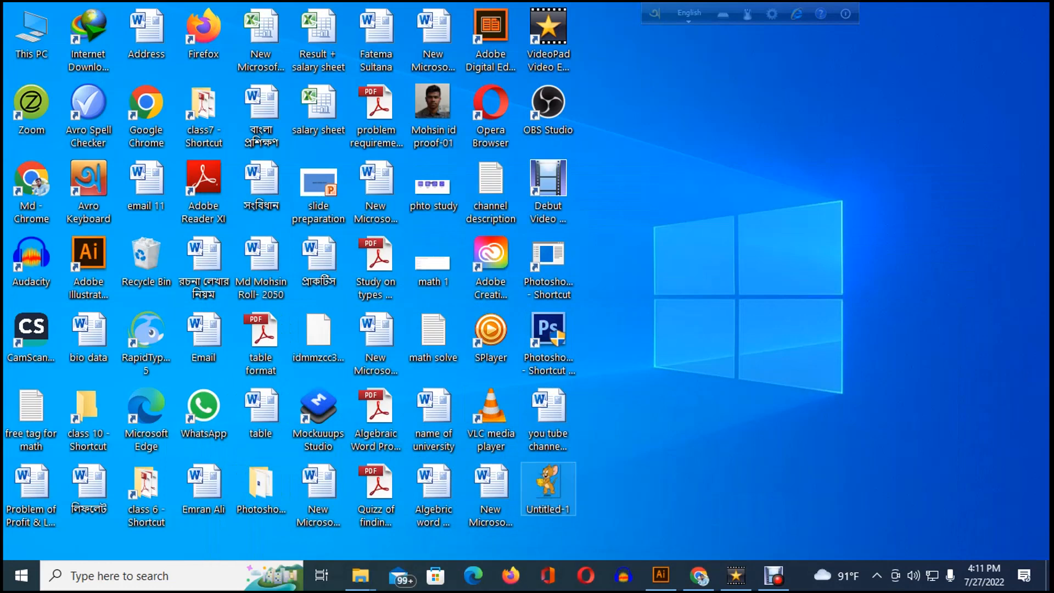
- Open the exported Untitled-1 image from the desktop to check its background, and switch back to Illustrator
double_click(548, 486)
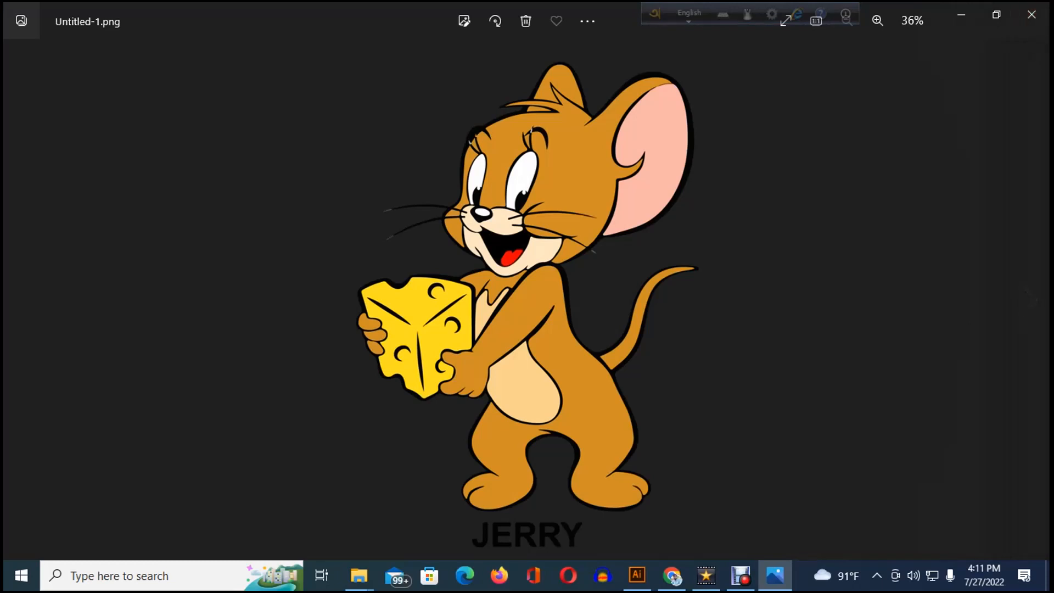
left_click(637, 575)
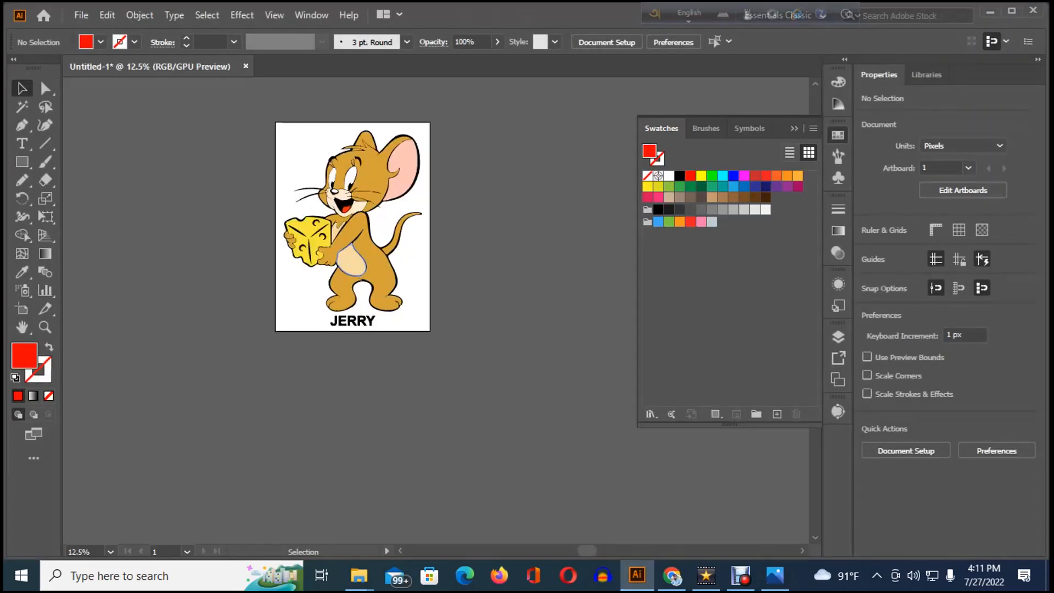
scroll(353, 265, "up", 4)
scroll(352, 282, "down", 2)
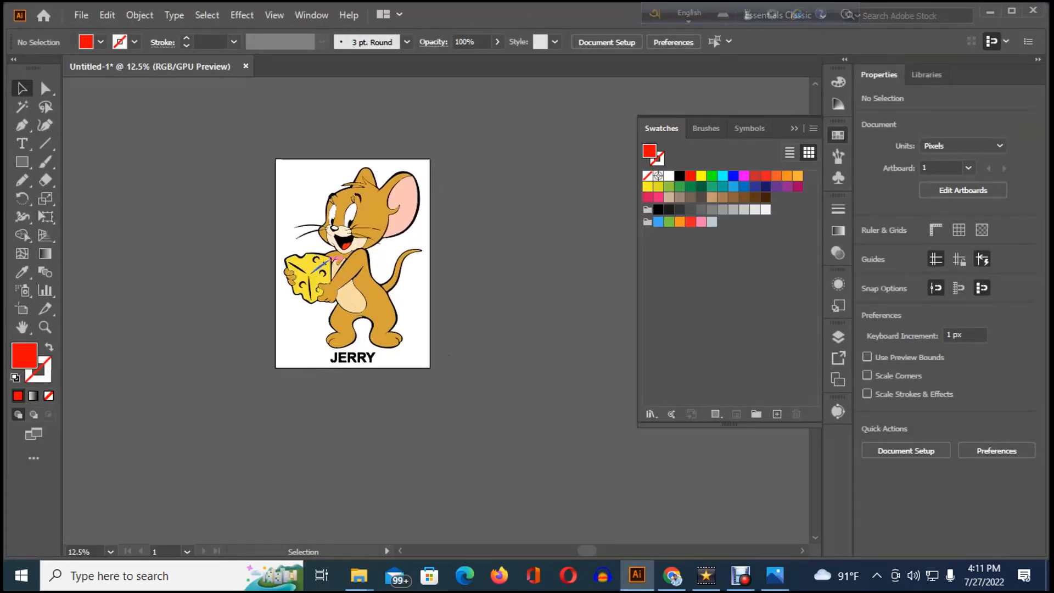